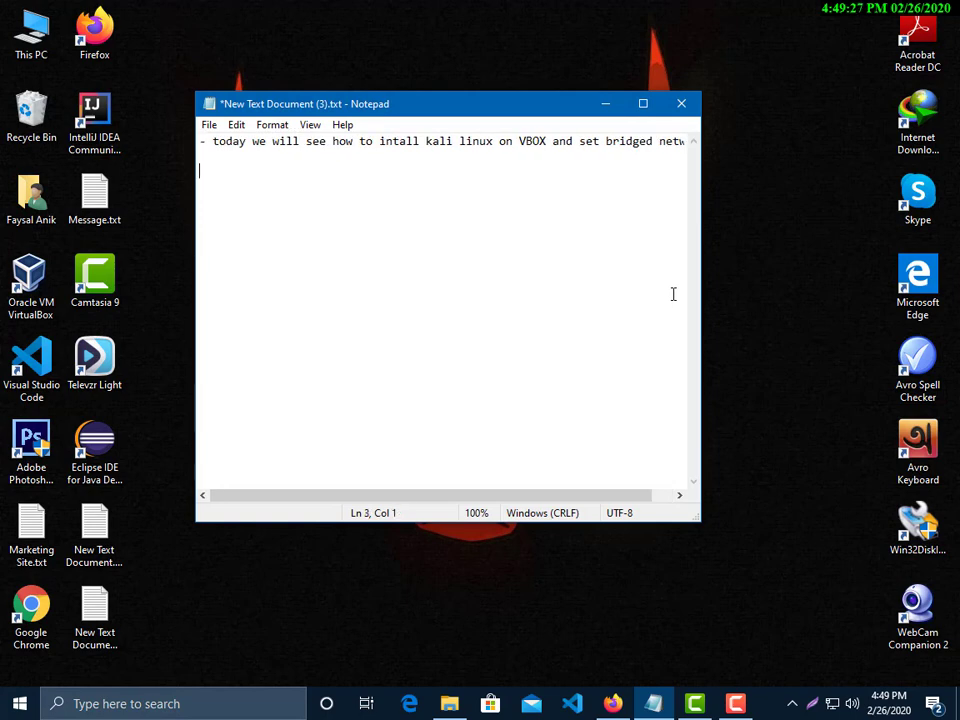
Write the line "- at first you have to download Kali Linux" below the introduction in the note.
text(- at first you)
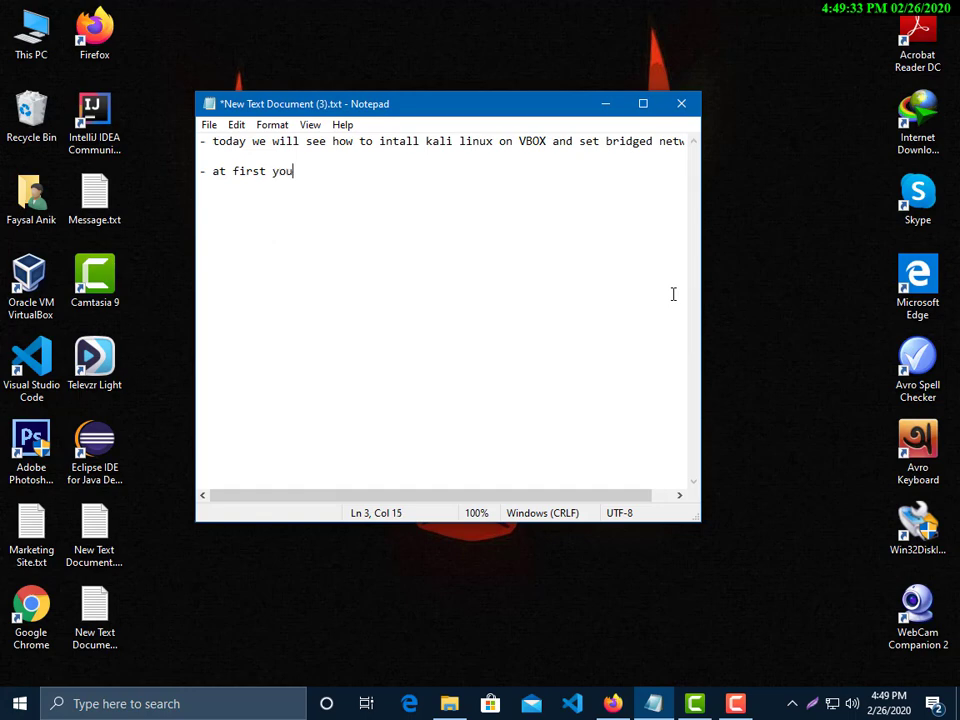
text( have to downlo)
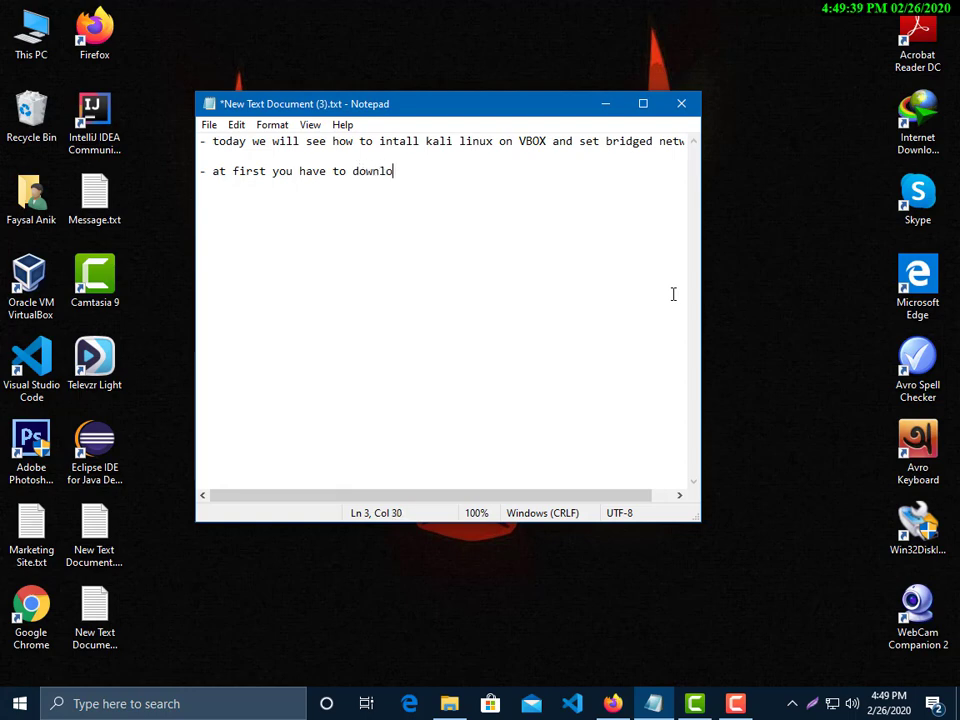
text(ad Kali L)
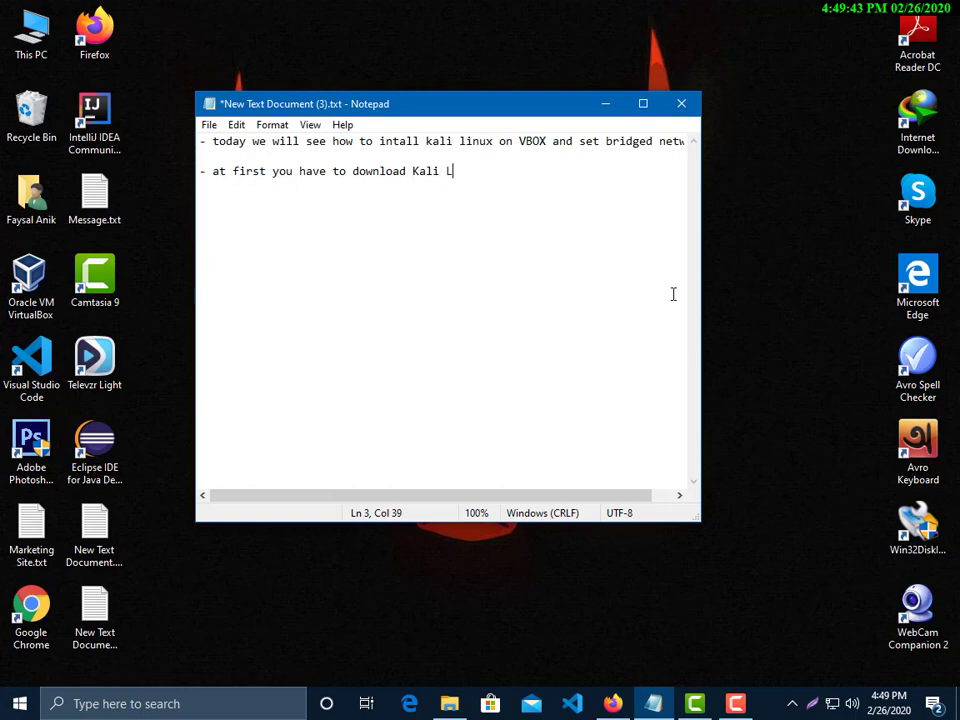
text(inux)
Switch to File Explorer and show the downloaded ISO images in the Kali and Parrot folder.
click(450, 704)
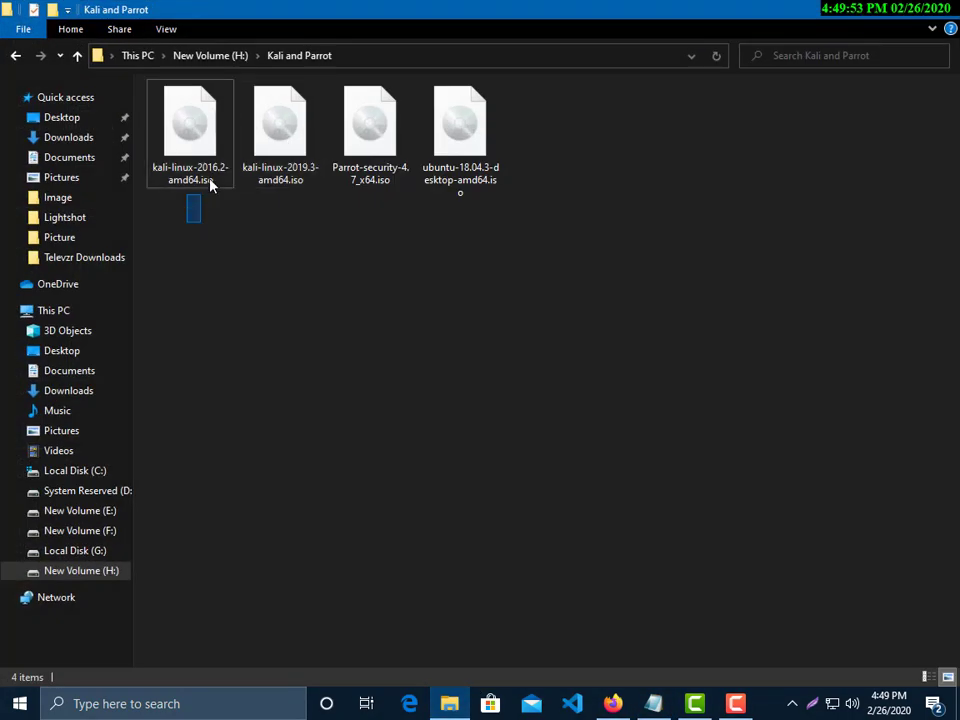
drag(210, 184, 489, 146)
click(401, 281)
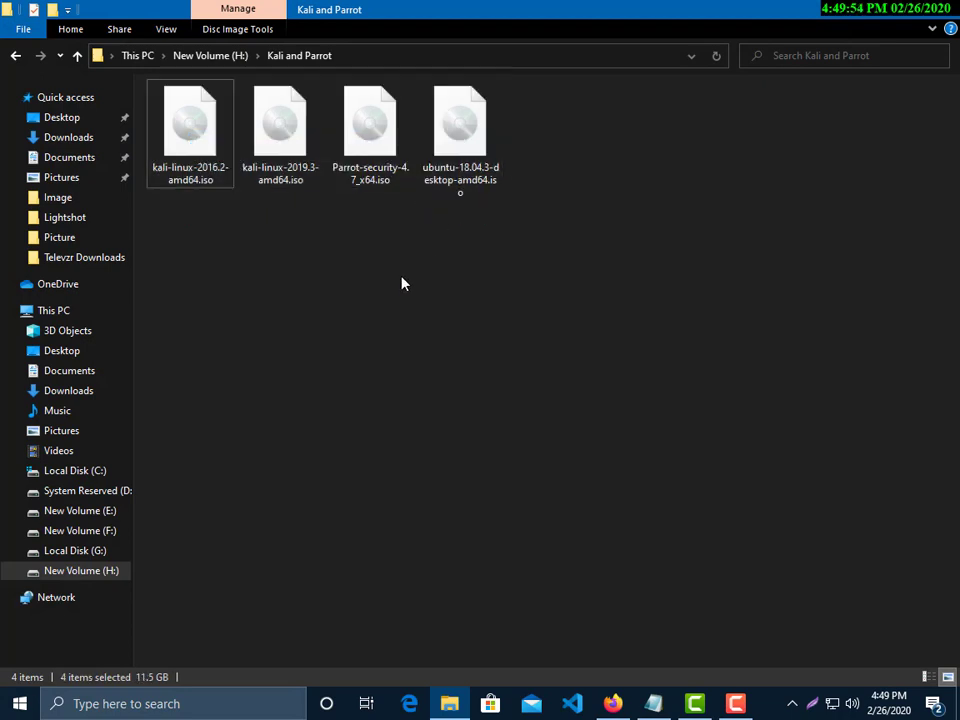
Return to Notepad and extend the Kali Linux line with ". as you can see i downloaded this already.".
click(653, 703)
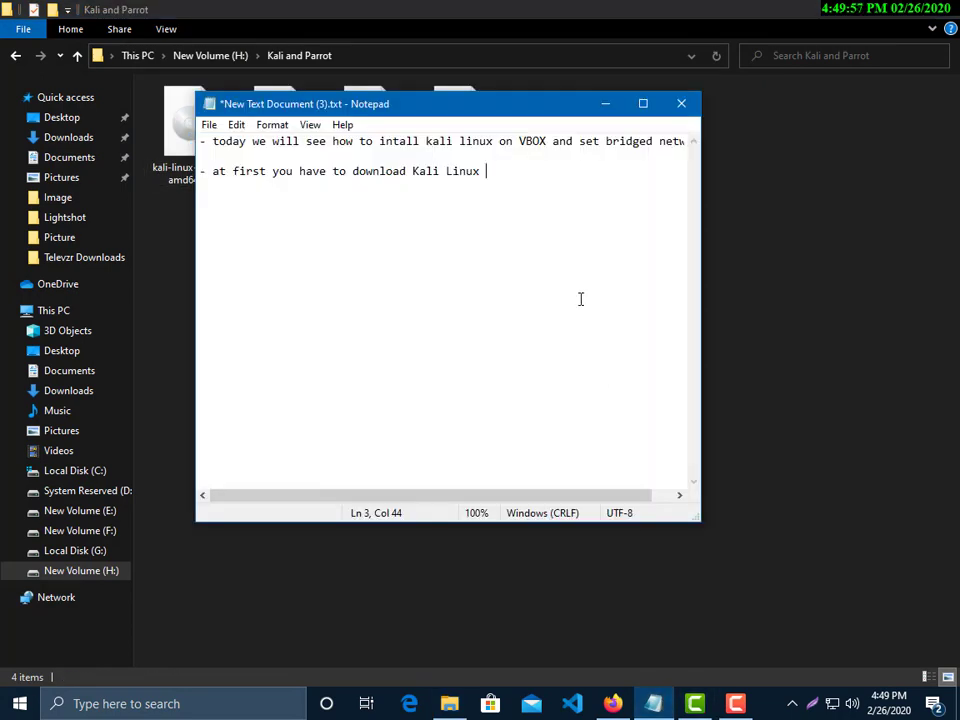
text(as you can see )
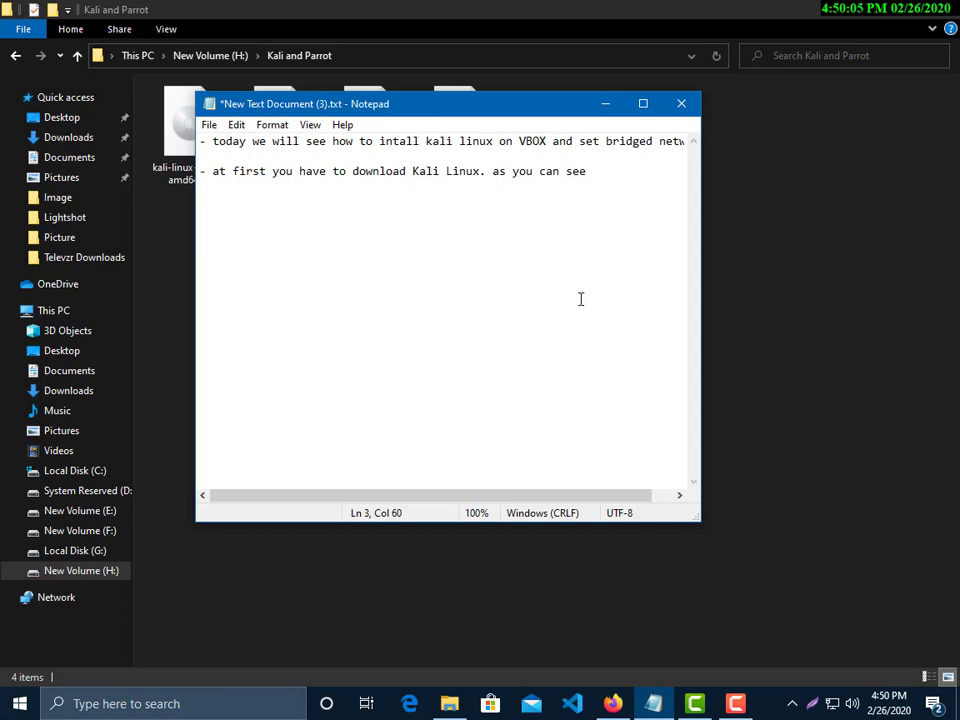
text(i downloaded)
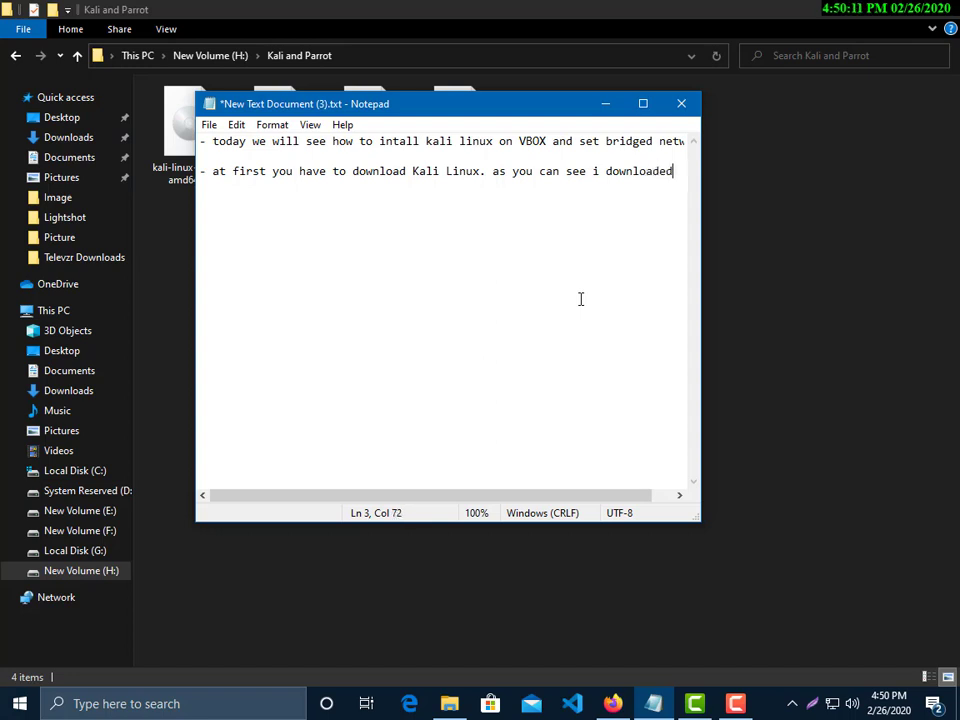
text( this)
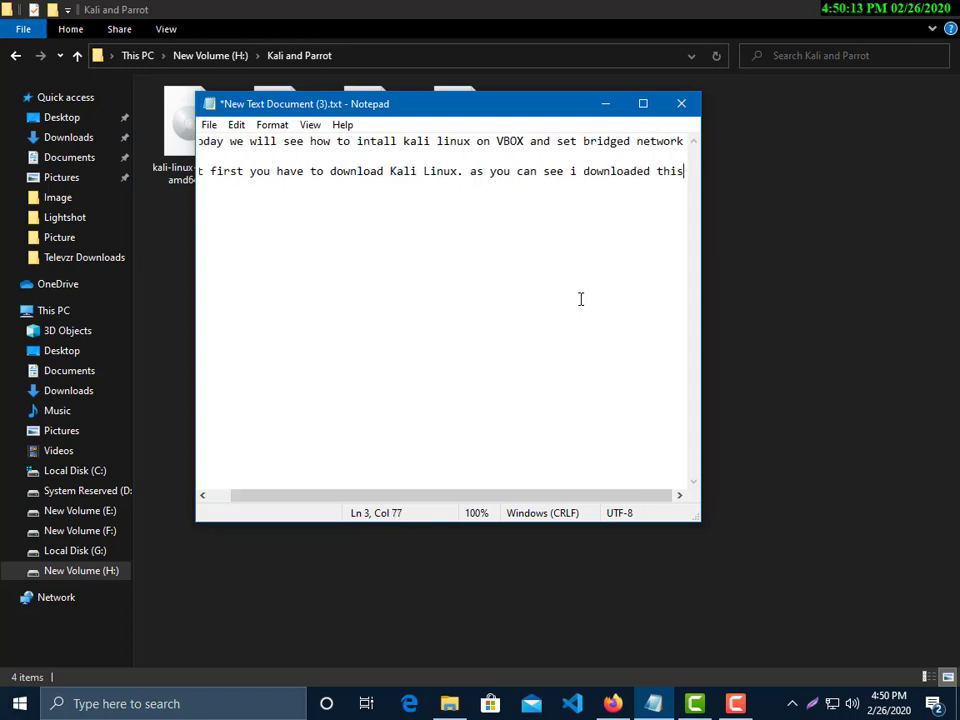
text( alre)
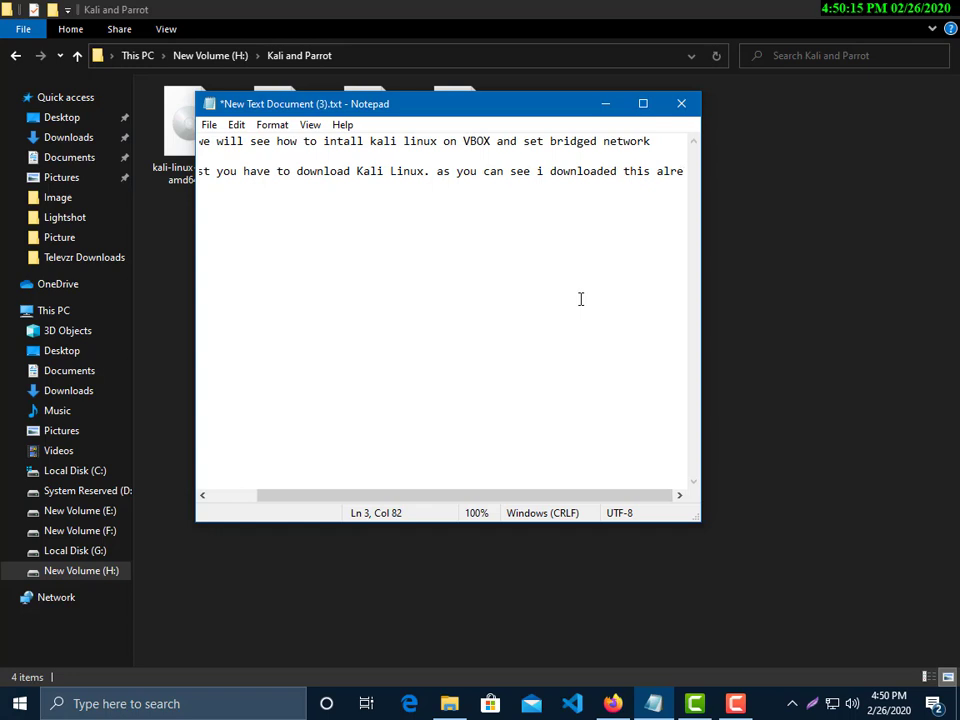
text(ead)
key(BackSpace)
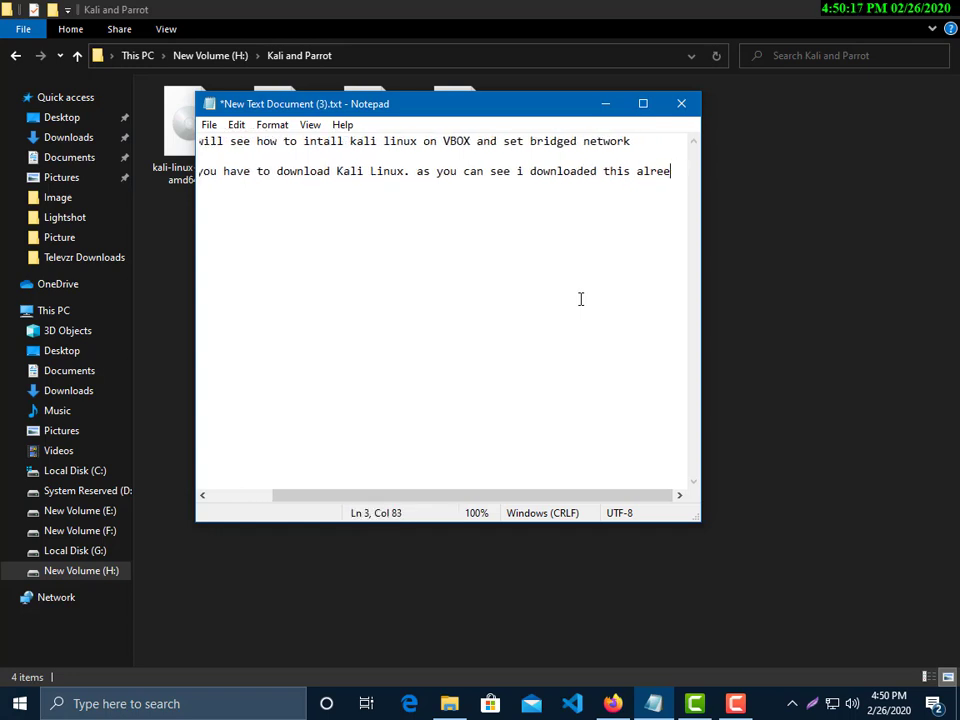
text(ady.)
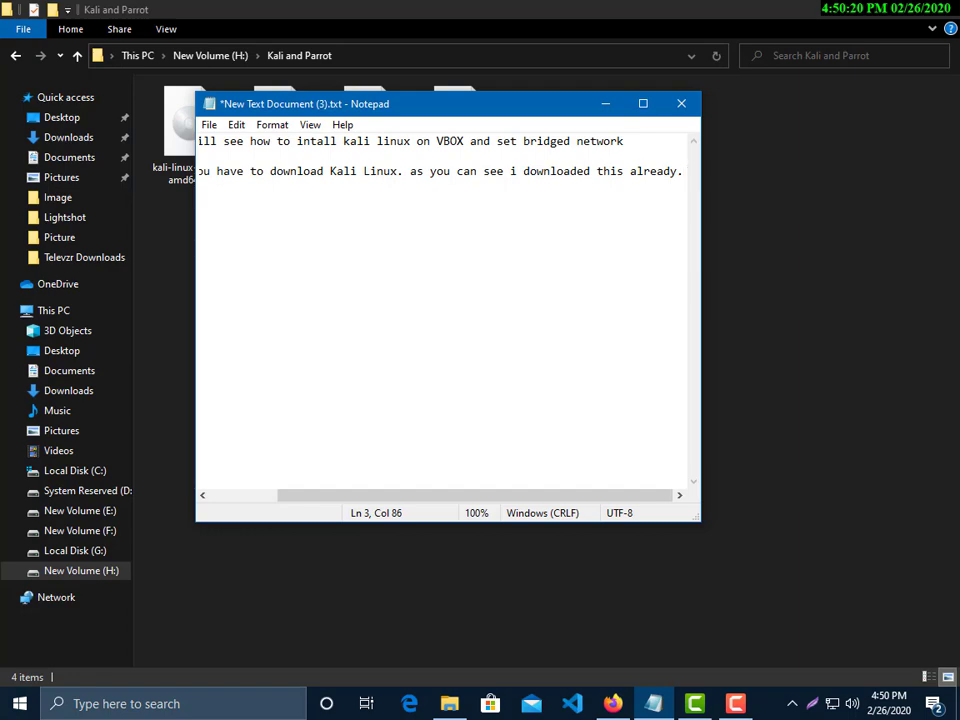
Minimize the note and the folder, open Oracle VM VirtualBox, dismiss its update notice and maximize the manager.
click(606, 103)
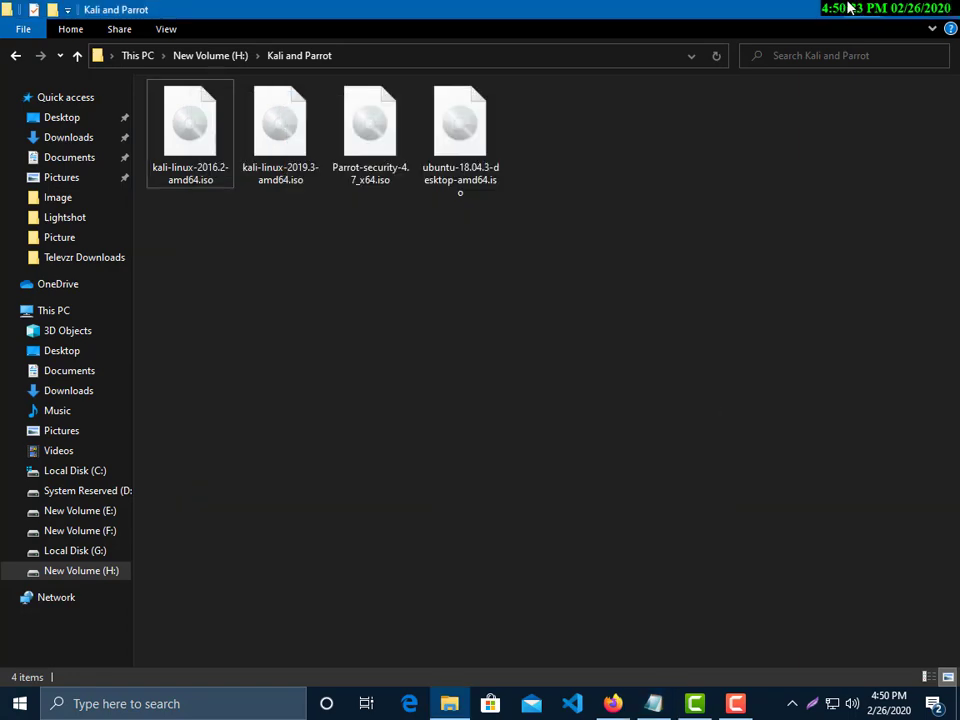
click(849, 7)
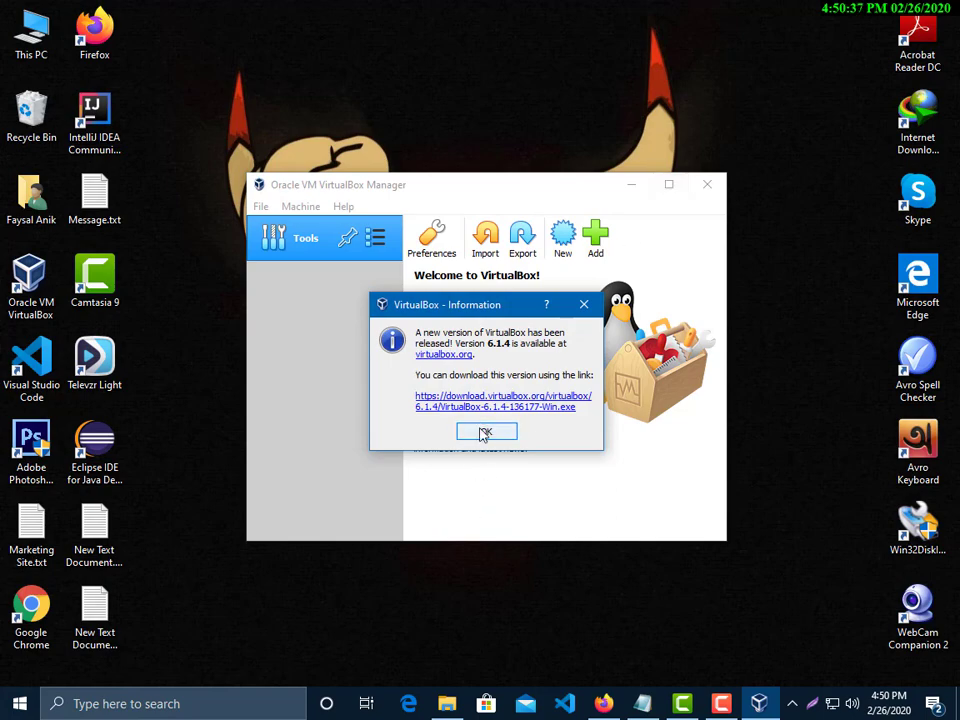
click(484, 432)
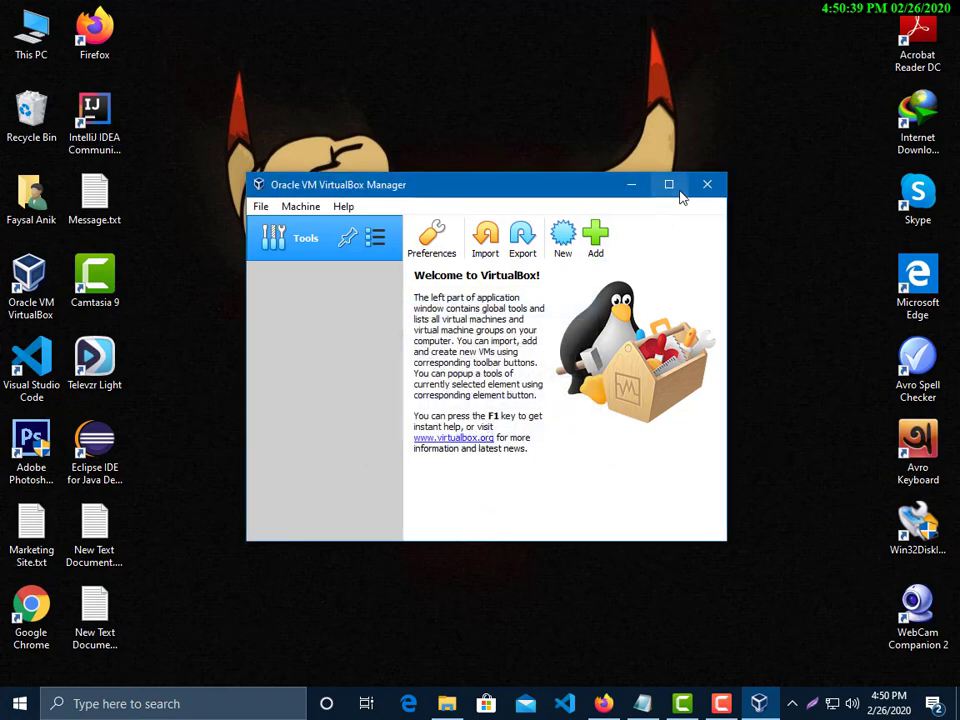
click(669, 186)
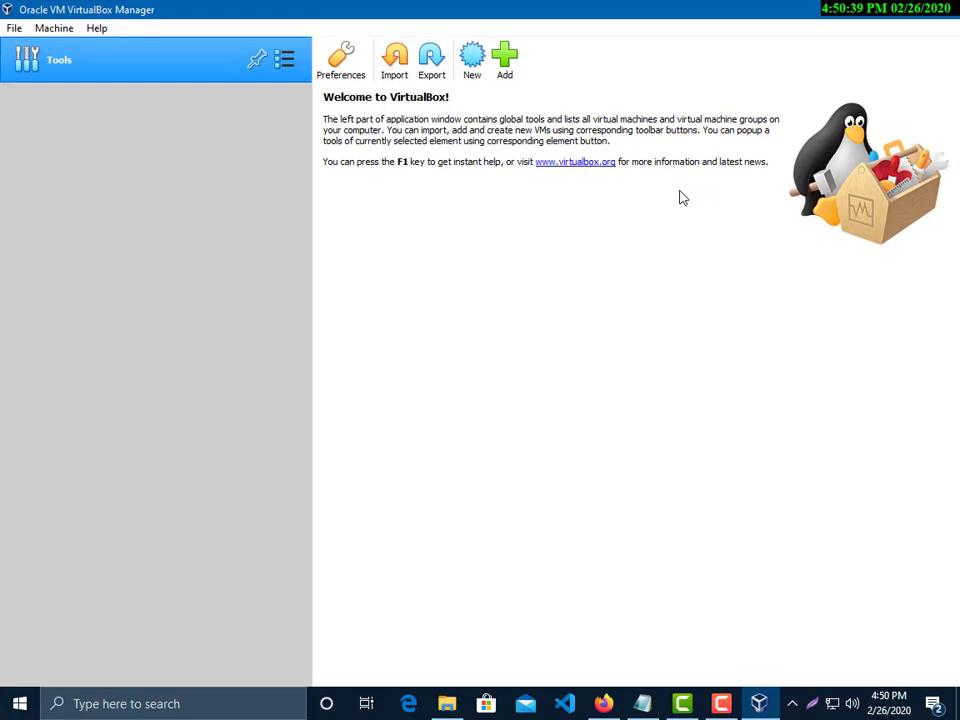
Start a new virtual machine named "Kli Linux" with the machine folder F:\Users\Win-10\VirtualBox VMs.
click(506, 62)
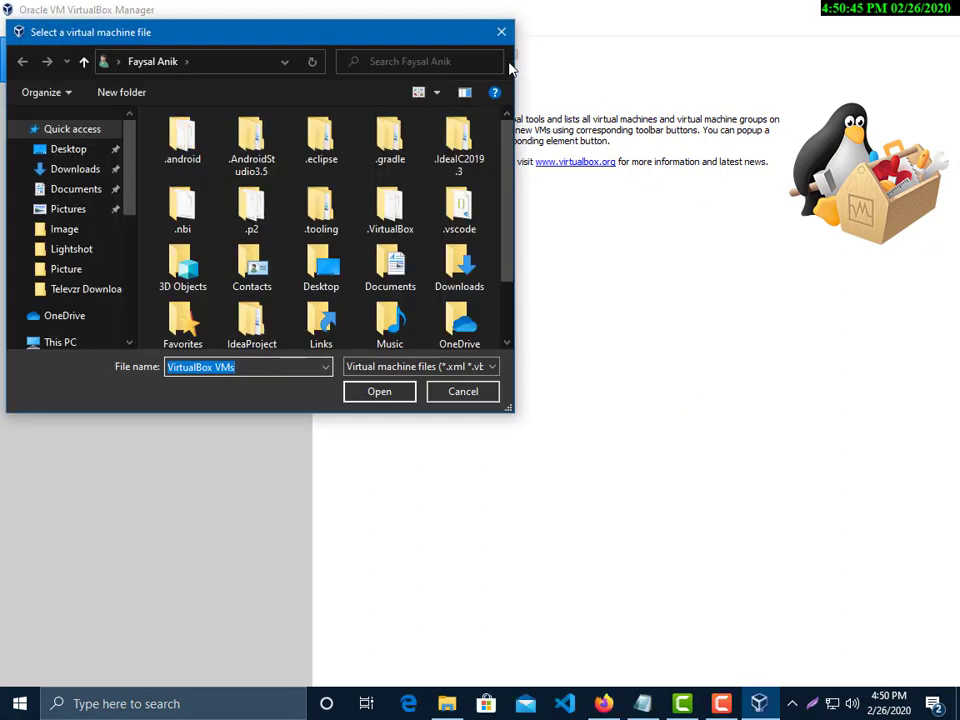
click(491, 37)
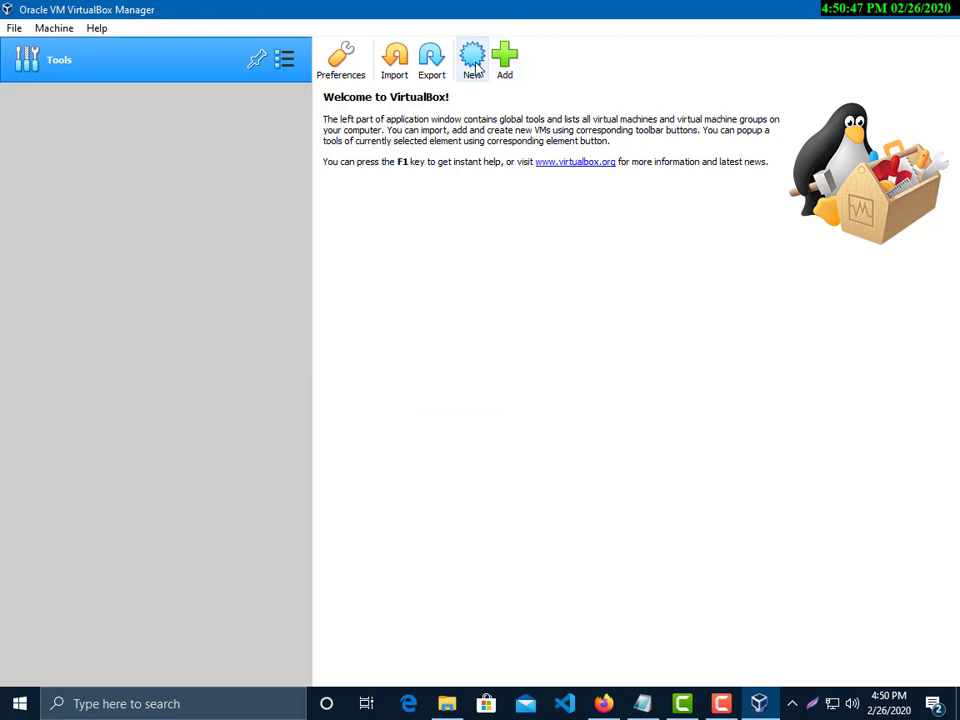
click(474, 60)
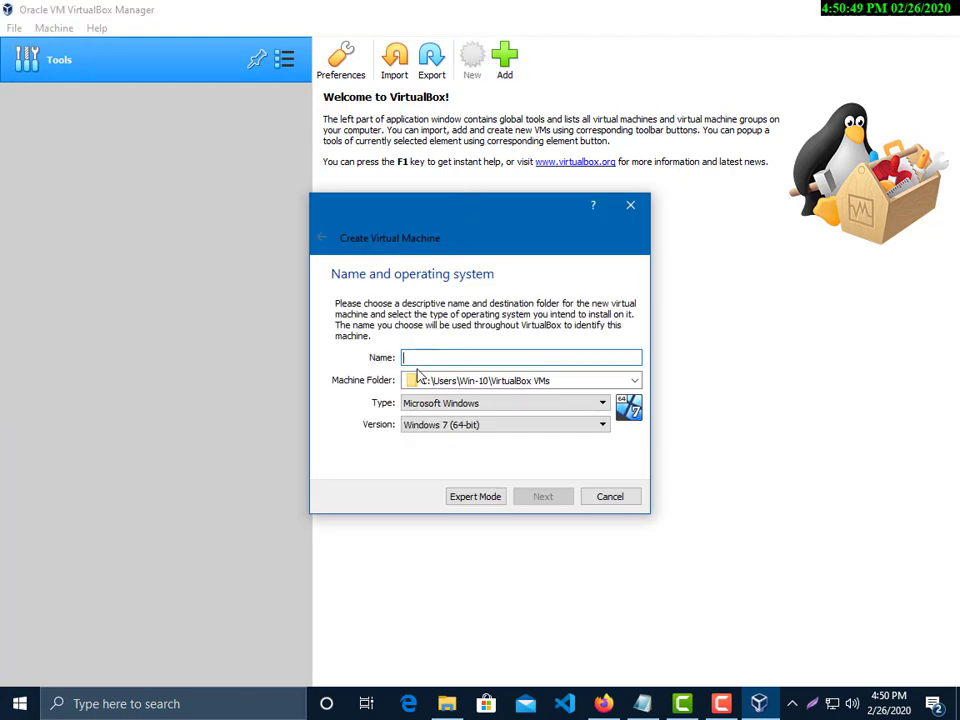
click(441, 360)
text(K)
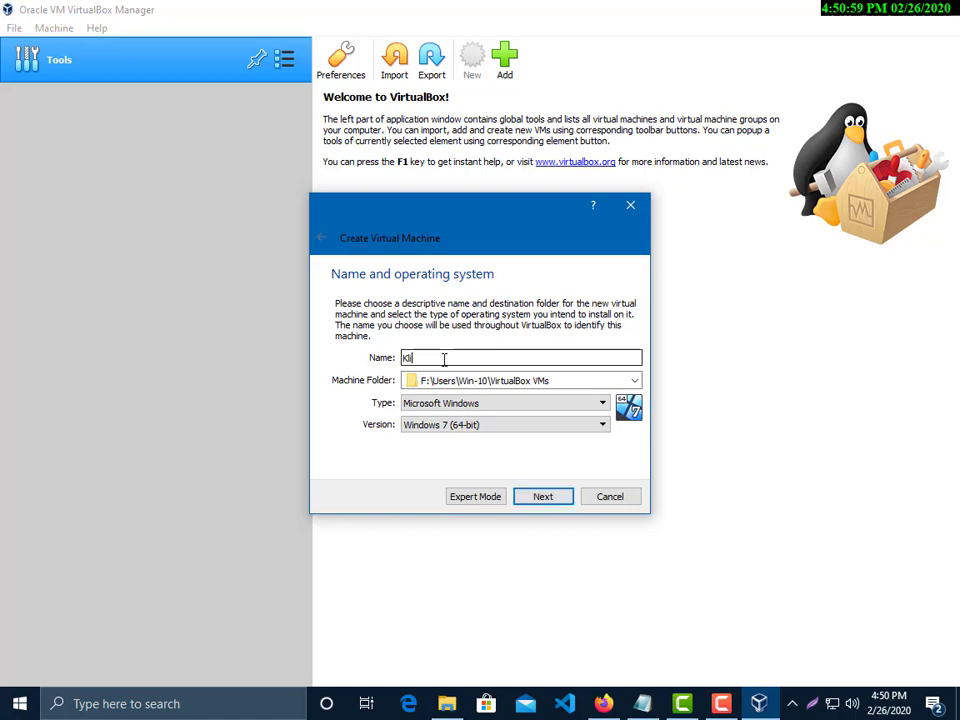
text(li Linux)
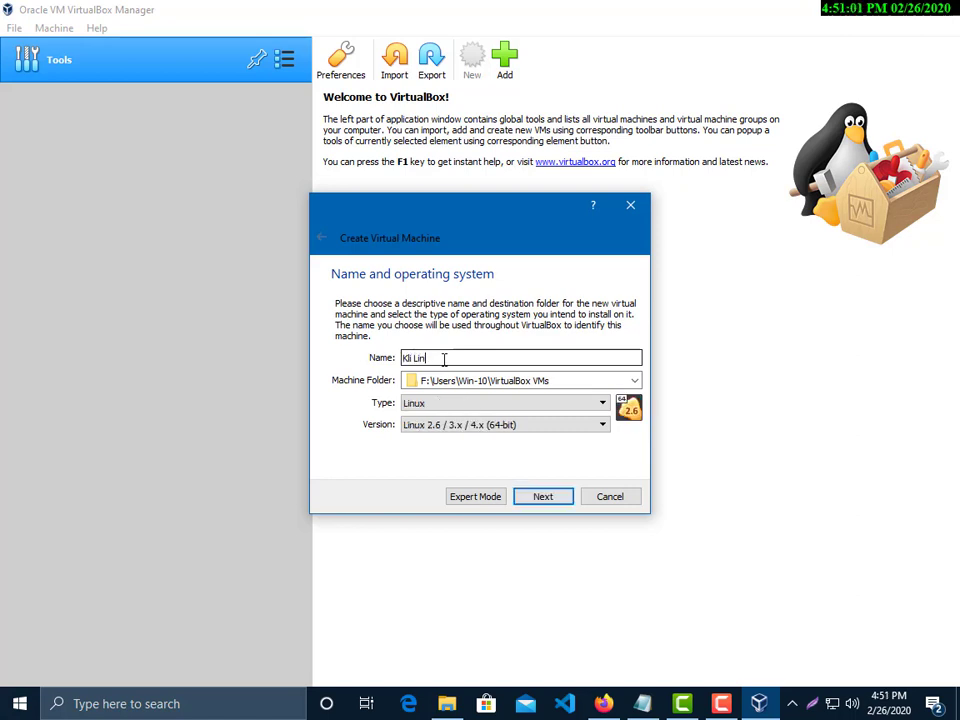
Set the virtual machine's type to Linux and its version to Debian (64-bit), and proceed to the memory size.
click(521, 404)
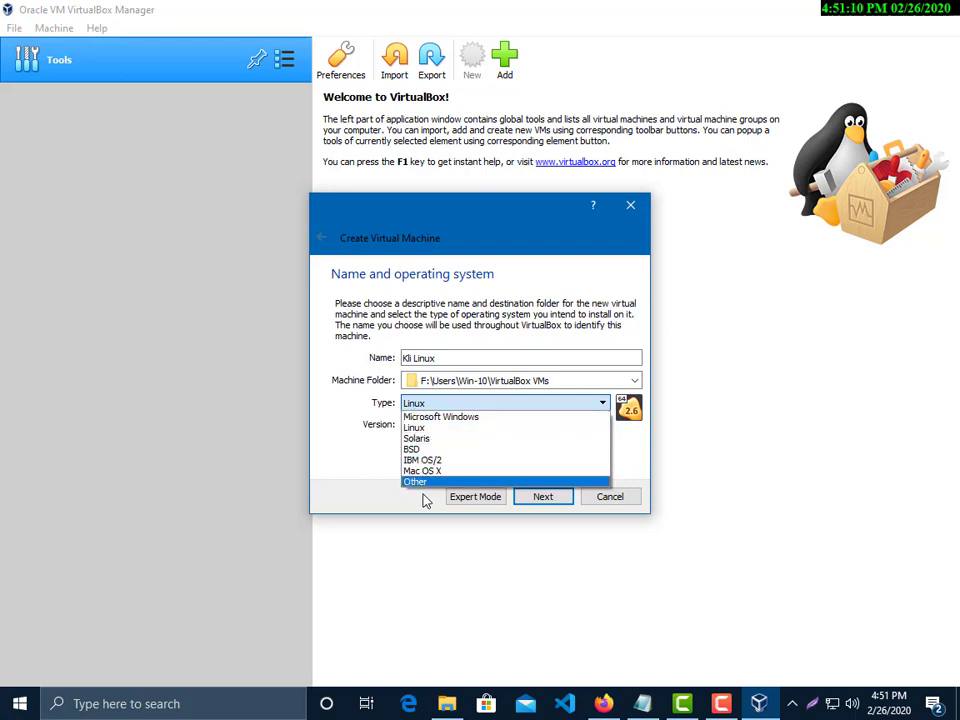
click(427, 428)
click(470, 432)
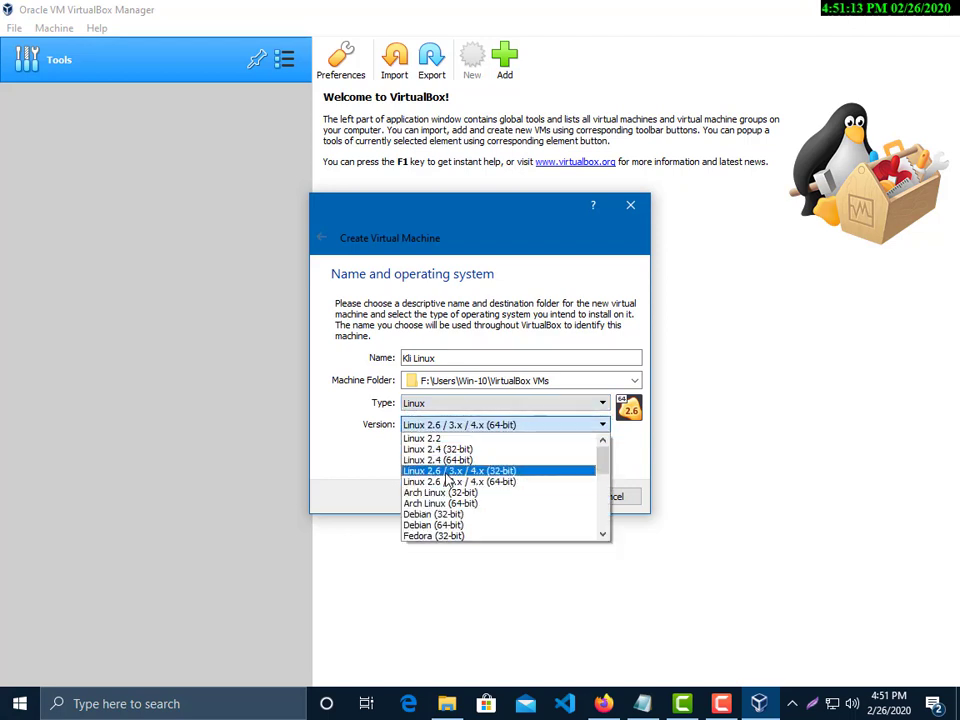
click(444, 525)
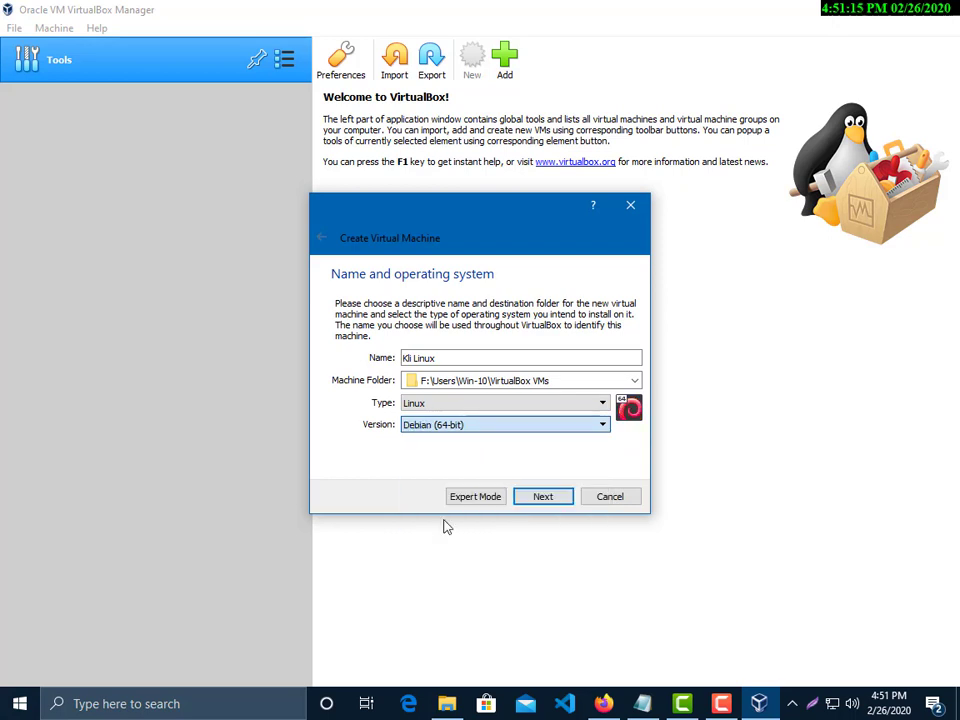
click(545, 497)
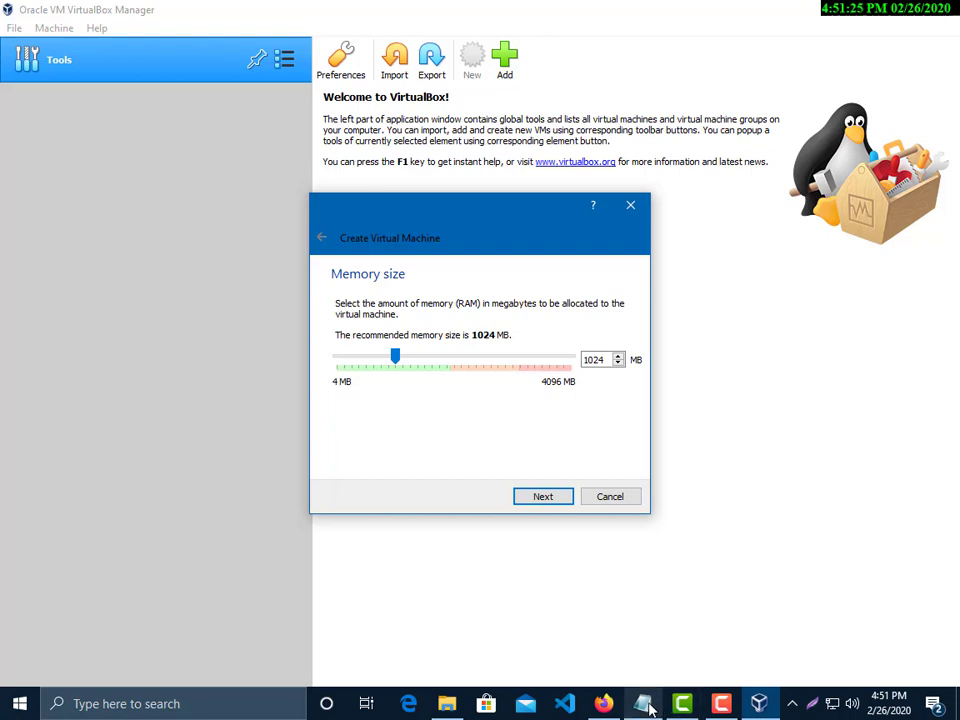
Allocate 2048 MB of memory to the virtual machine and proceed to the hard disk choice.
mouse_move(650, 709)
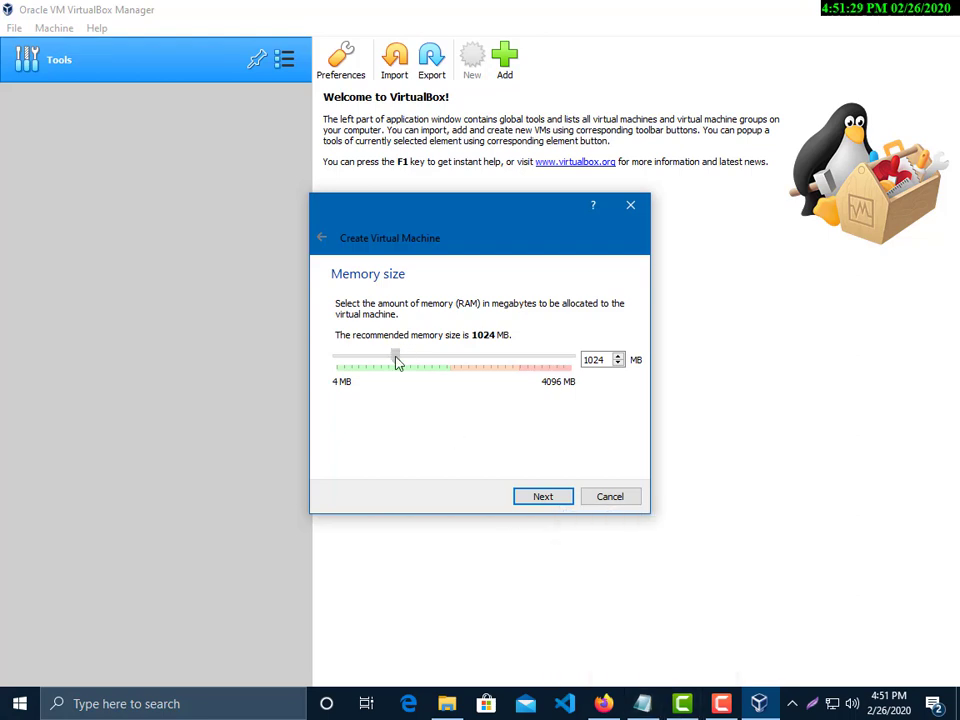
drag(397, 362, 452, 361)
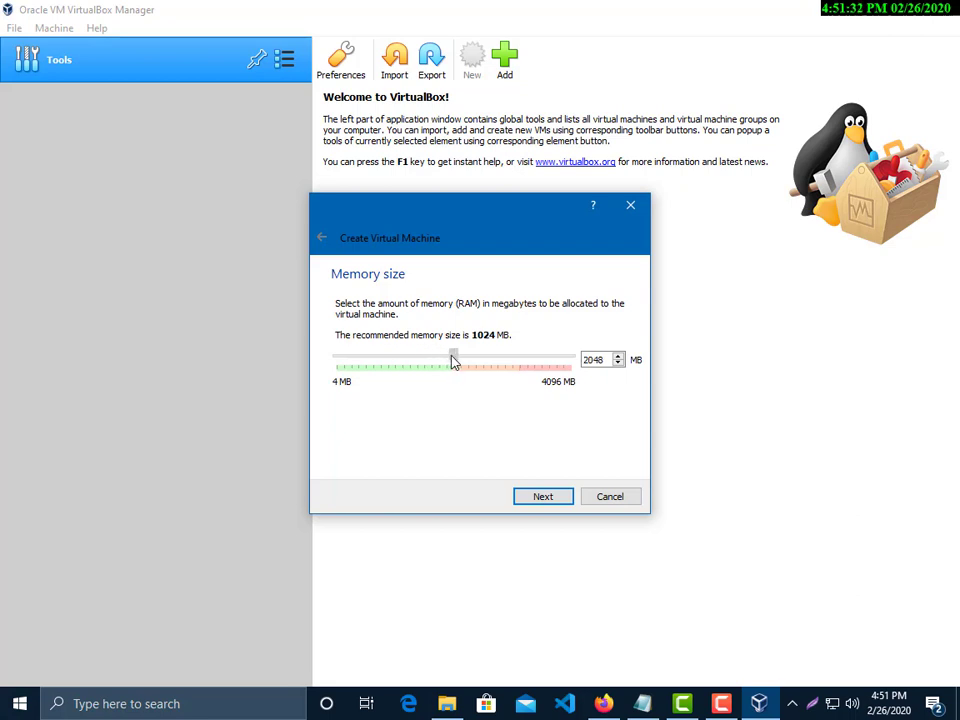
click(535, 497)
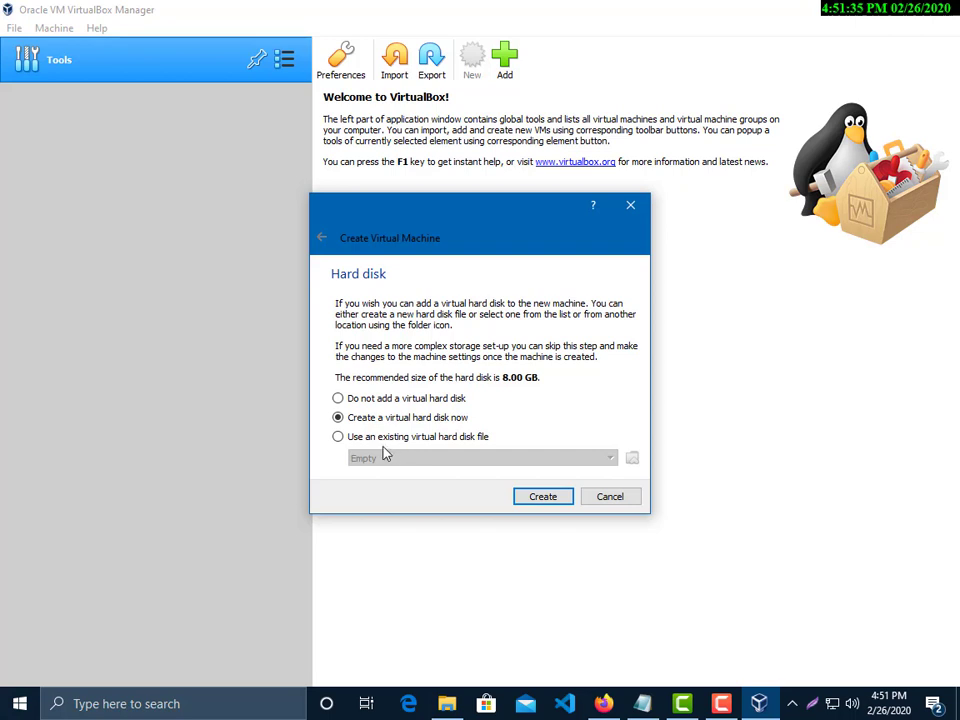
Choose to create a dynamically allocated VDI virtual hard disk and proceed to its file location and size.
click(545, 497)
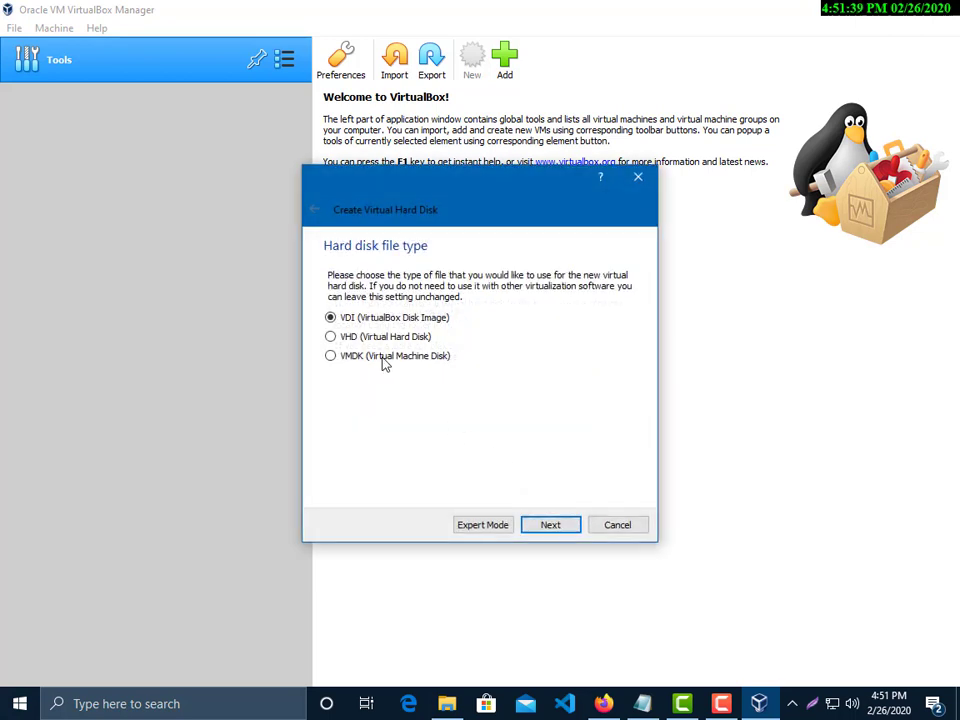
click(550, 530)
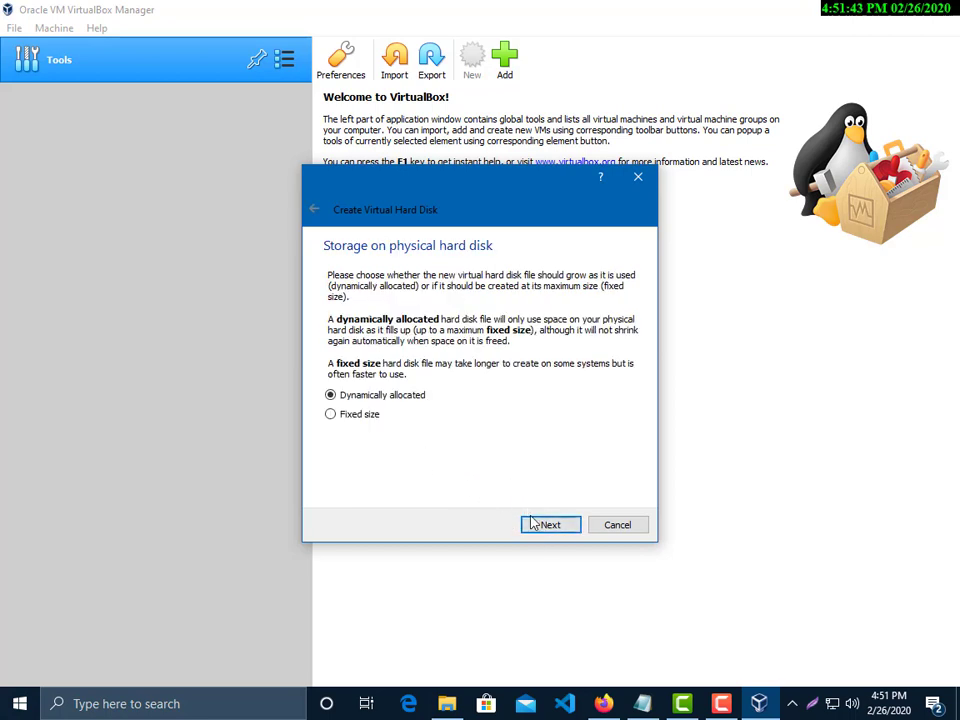
click(533, 525)
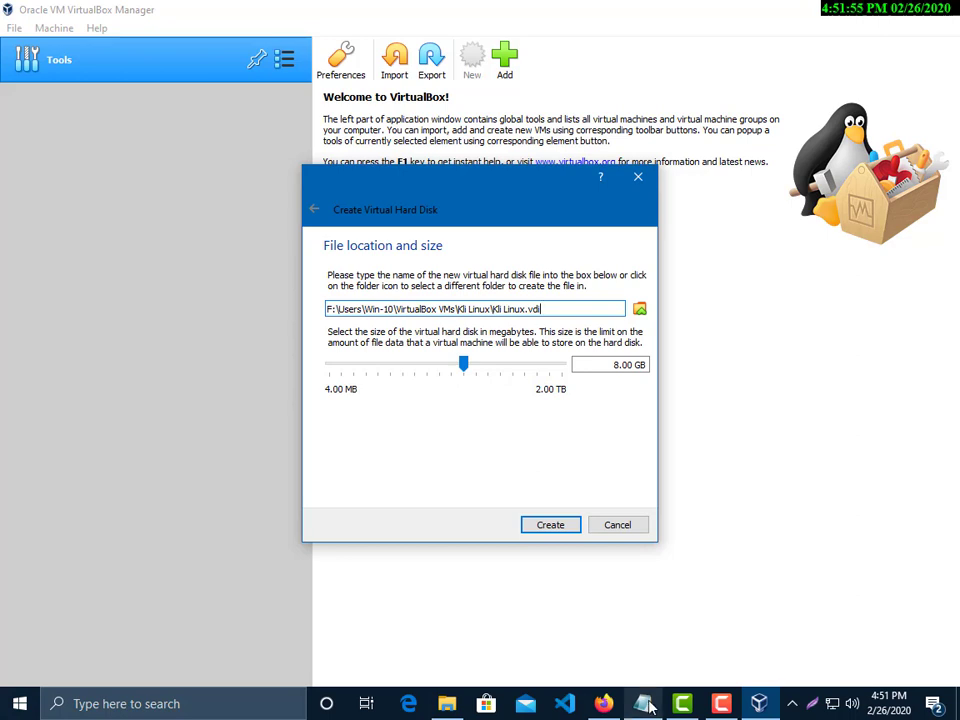
Switch to Notepad, add the note line "- you can increase size. it's your wish" below the existing notes, and return to the disk dialog.
mouse_move(645, 705)
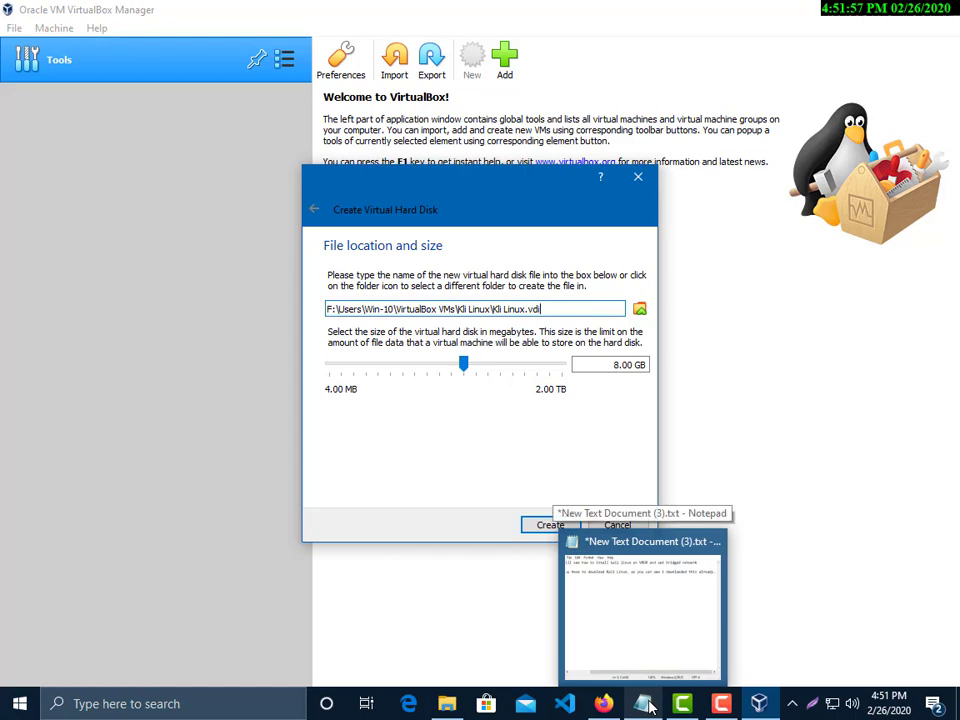
click(648, 706)
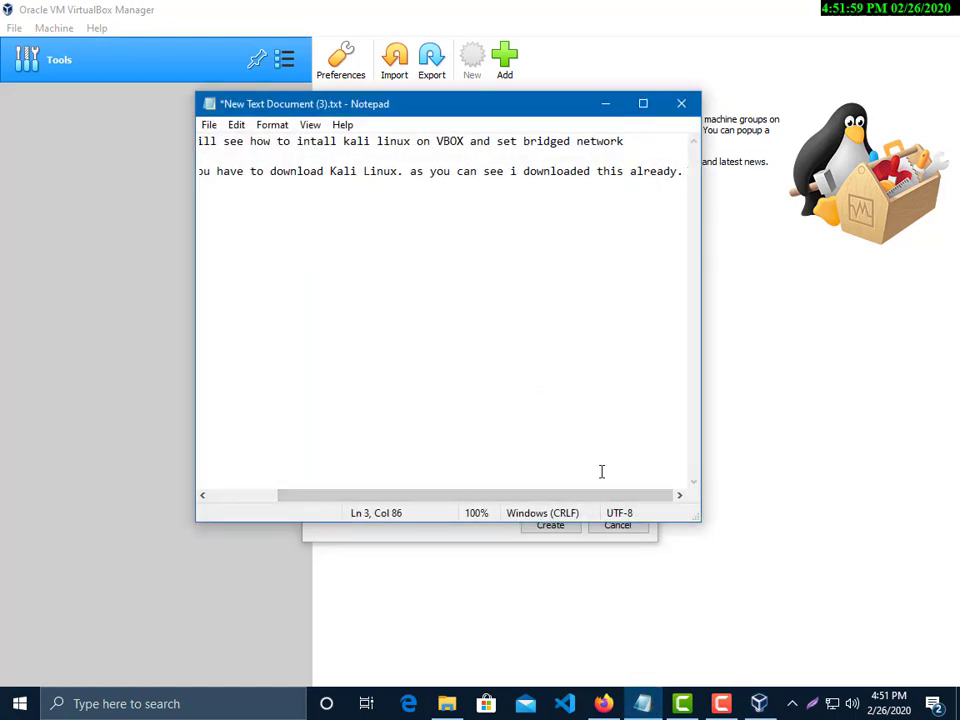
key(Return)
key(Return)
text(- y)
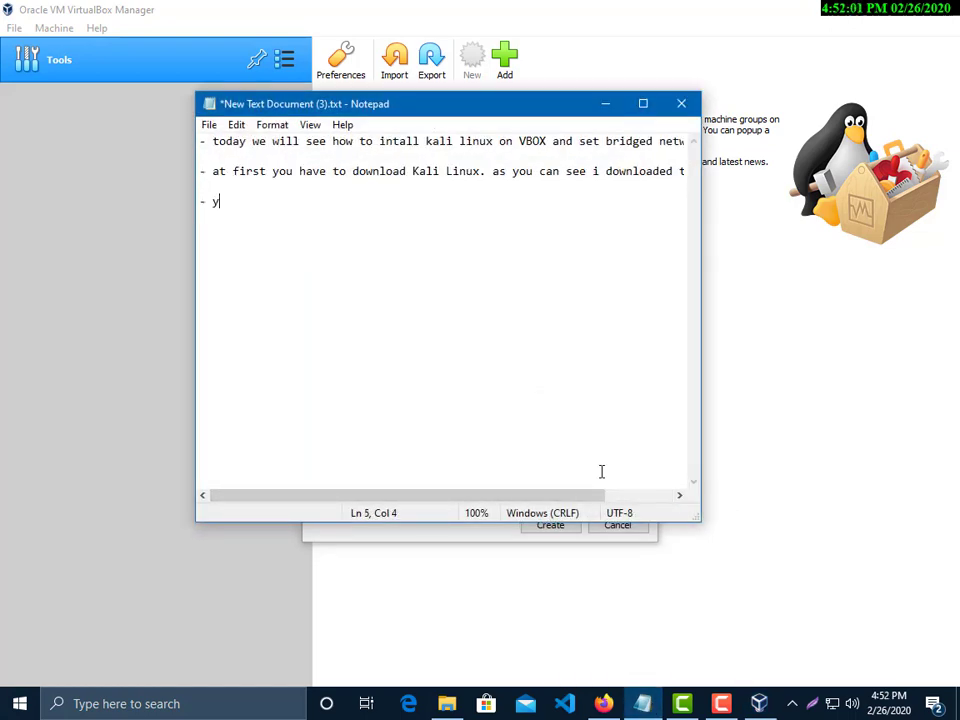
text(ou can increase siz)
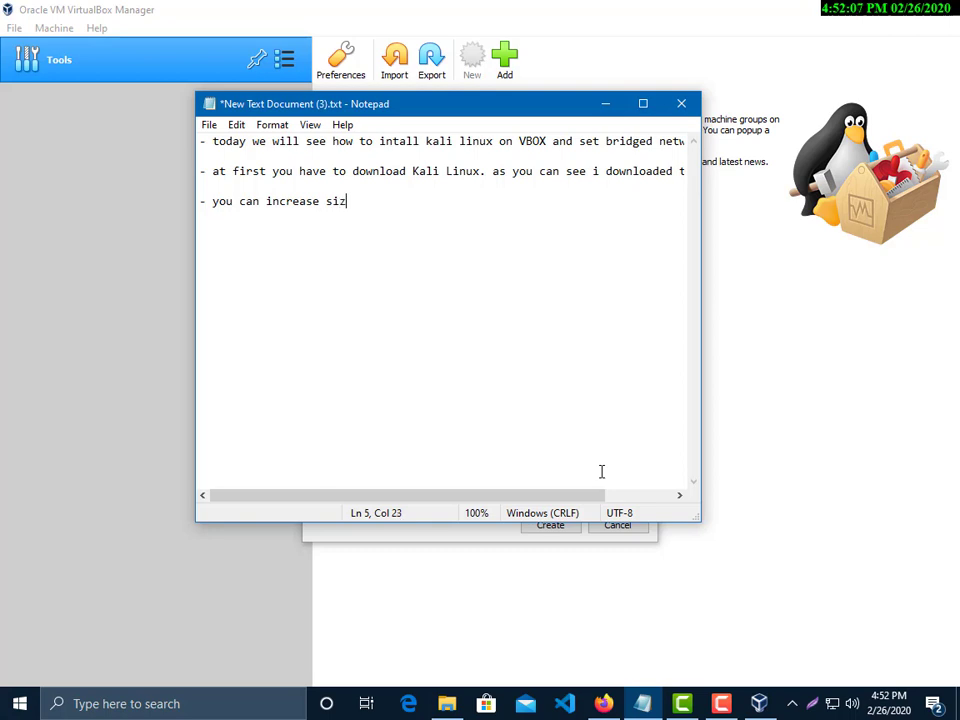
text(e. it's you)
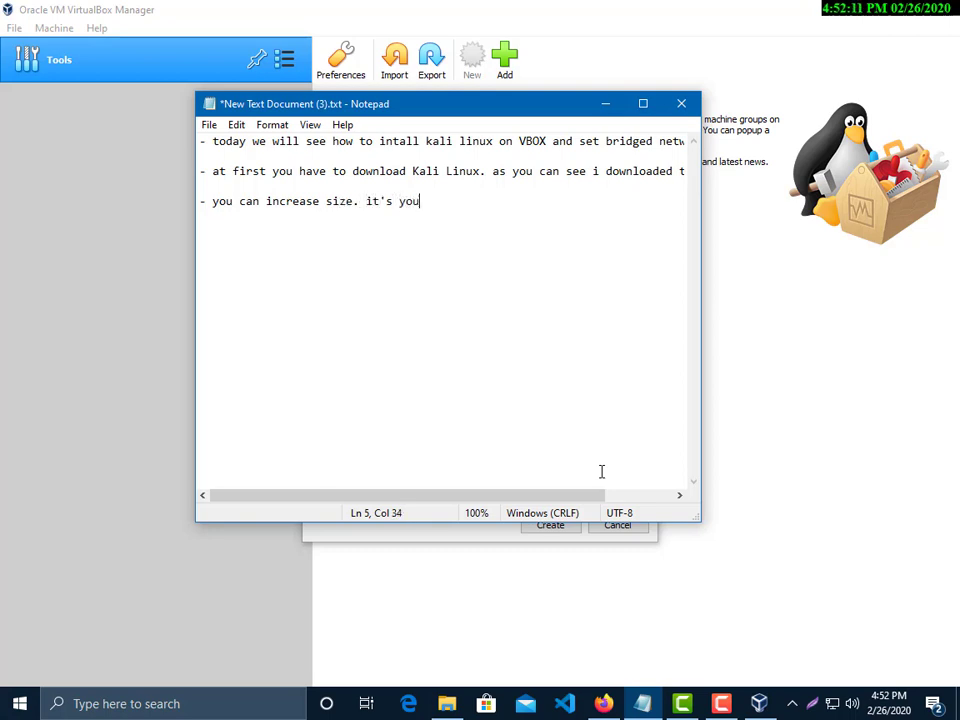
text(r wish)
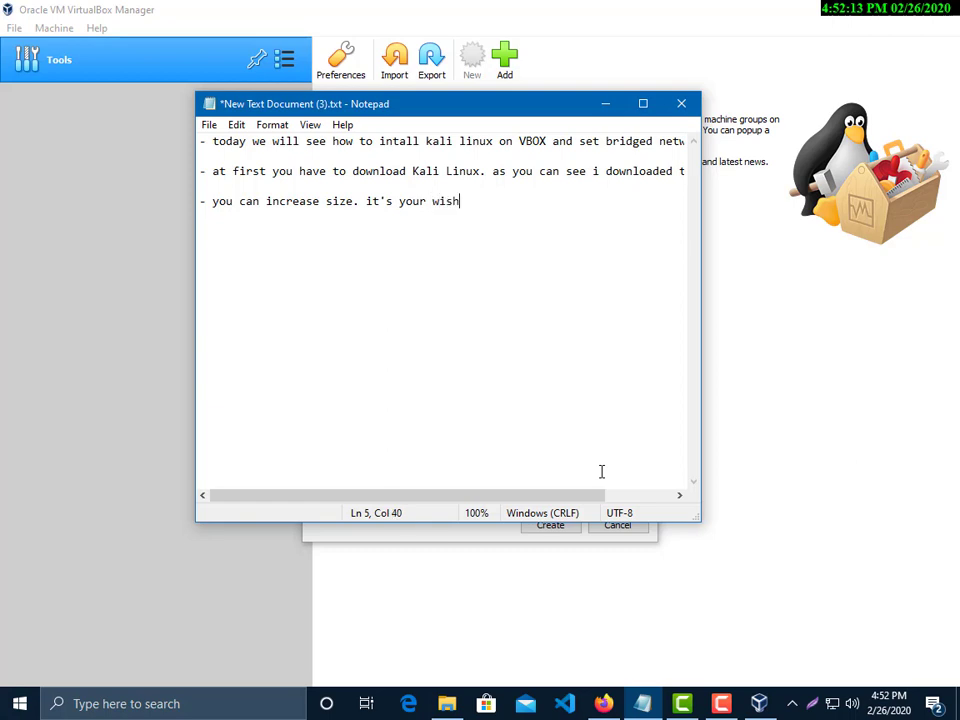
click(606, 103)
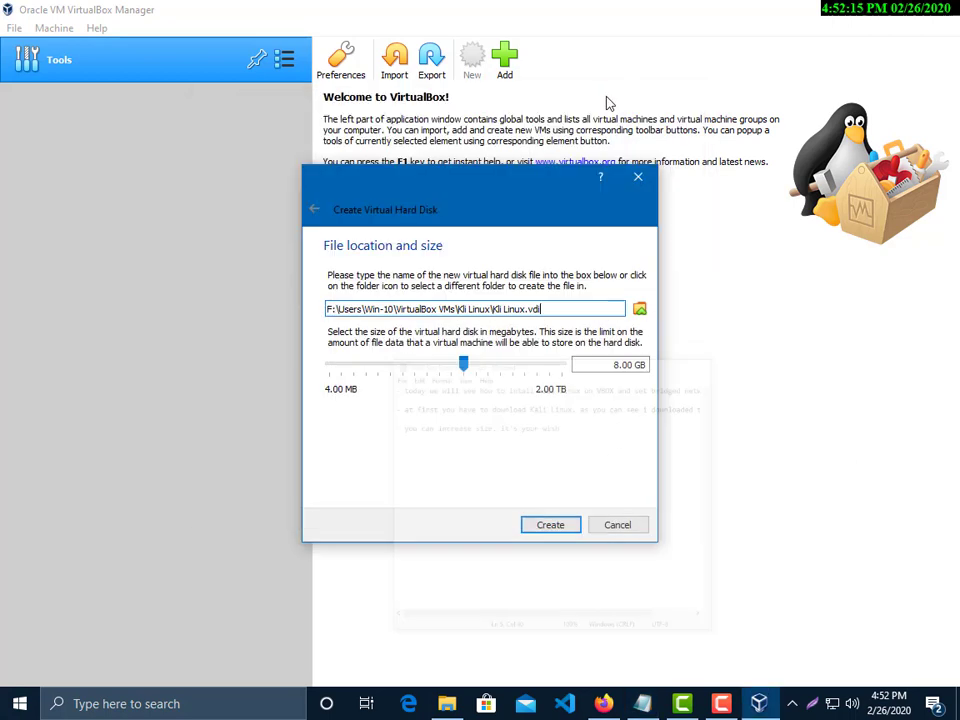
Create the 8.00 GB virtual hard disk and review the new machine's general, system and display settings.
click(550, 525)
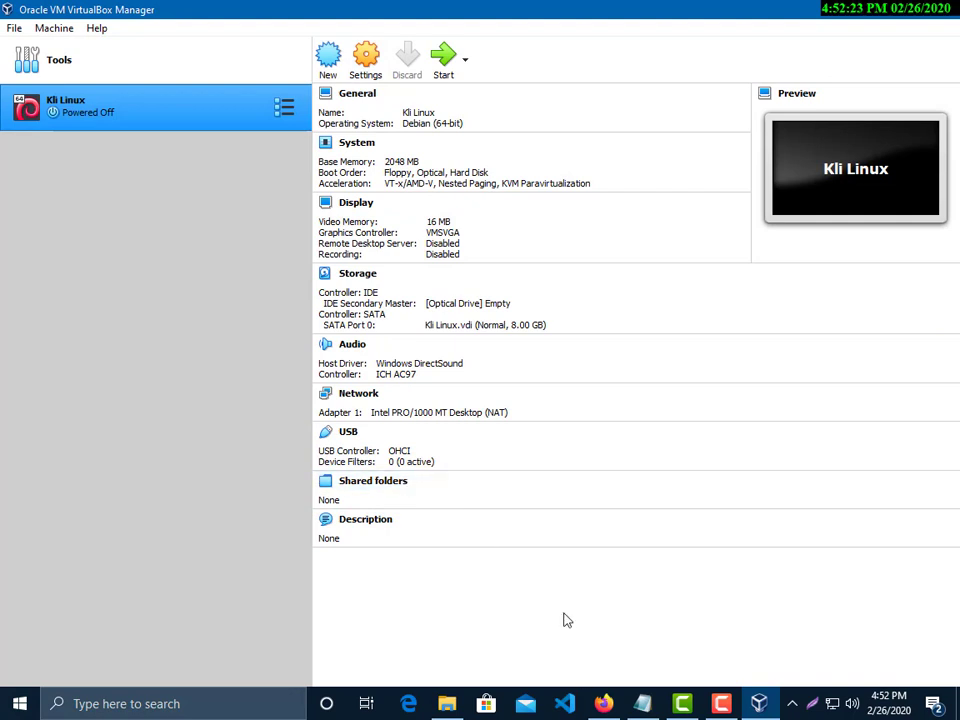
click(366, 74)
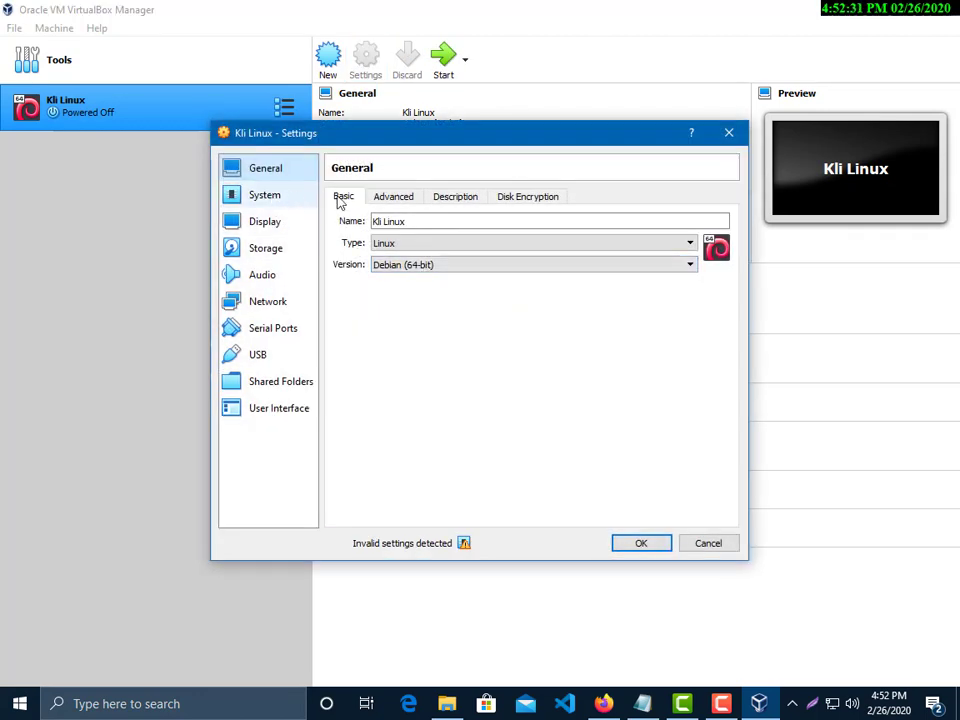
click(391, 199)
click(439, 203)
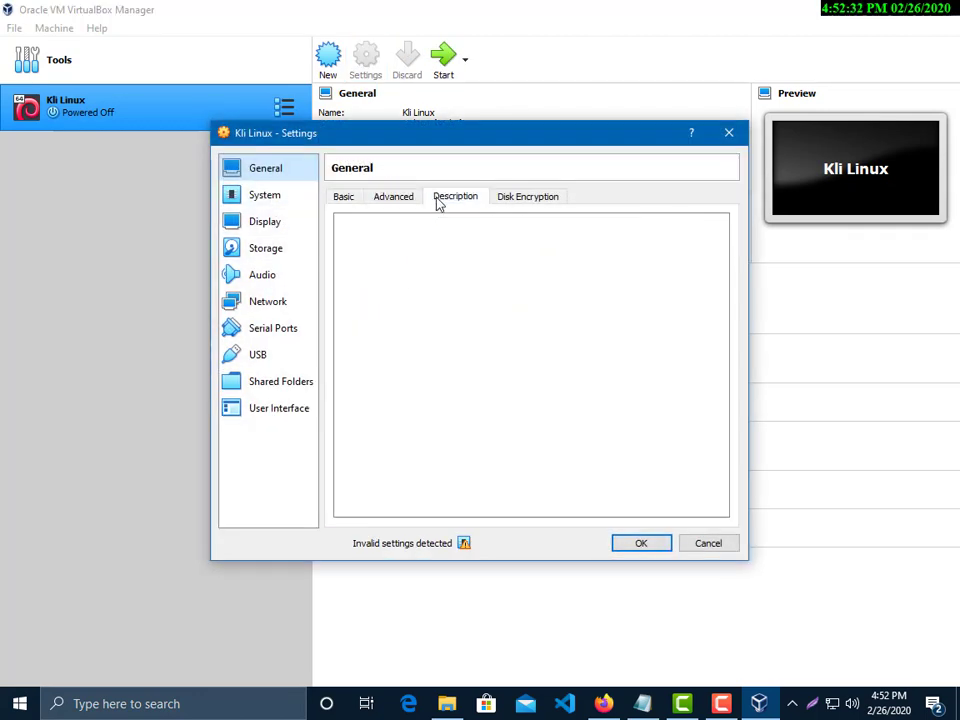
click(510, 202)
click(345, 199)
click(286, 200)
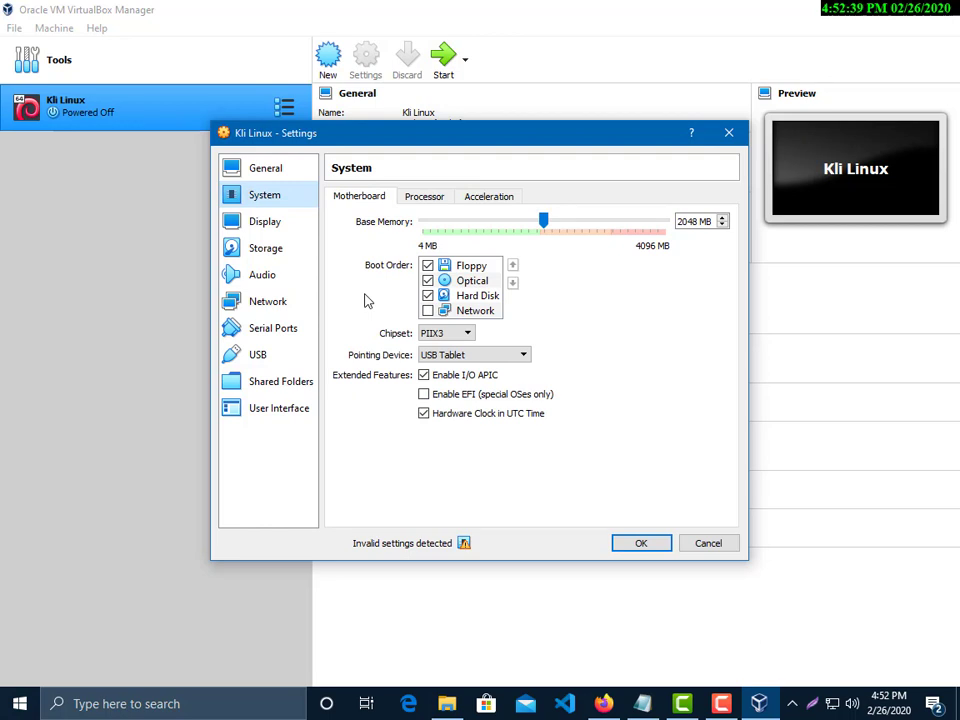
click(287, 230)
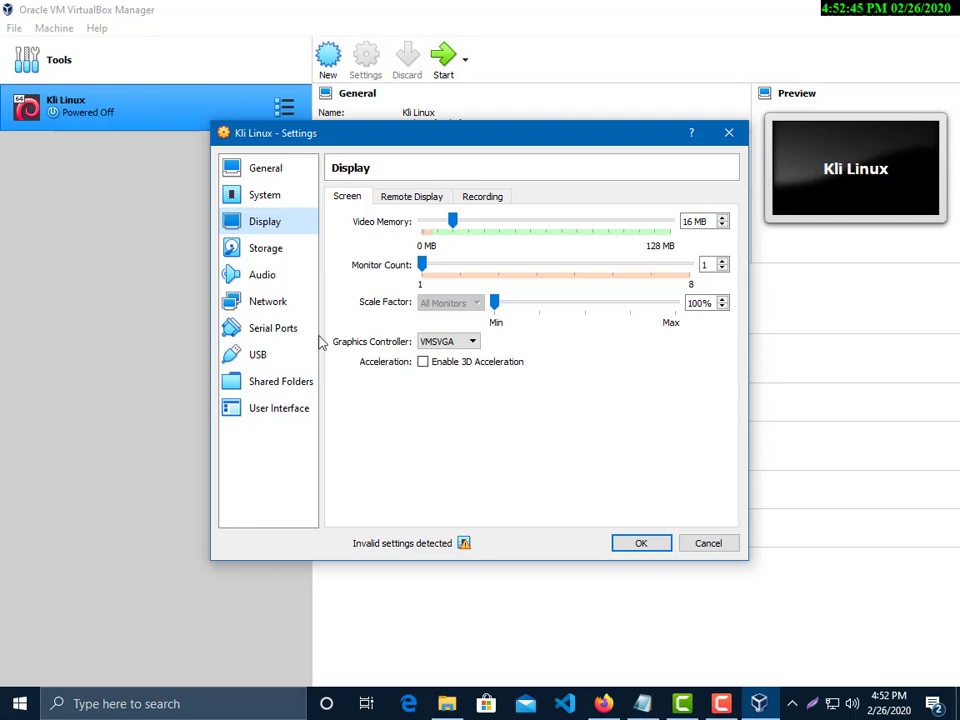
Mark the empty IDE optical drive as Live CD/DVD and load kali-linux-2019.3-amd64.iso from the Kali and Parrot folder on drive H.
click(266, 254)
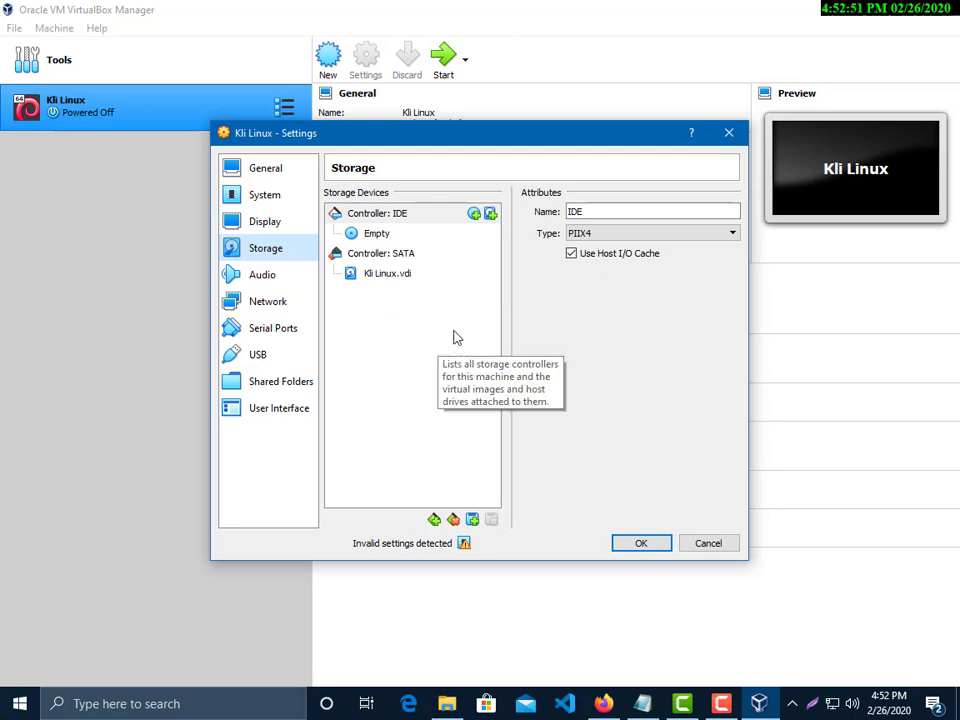
click(380, 236)
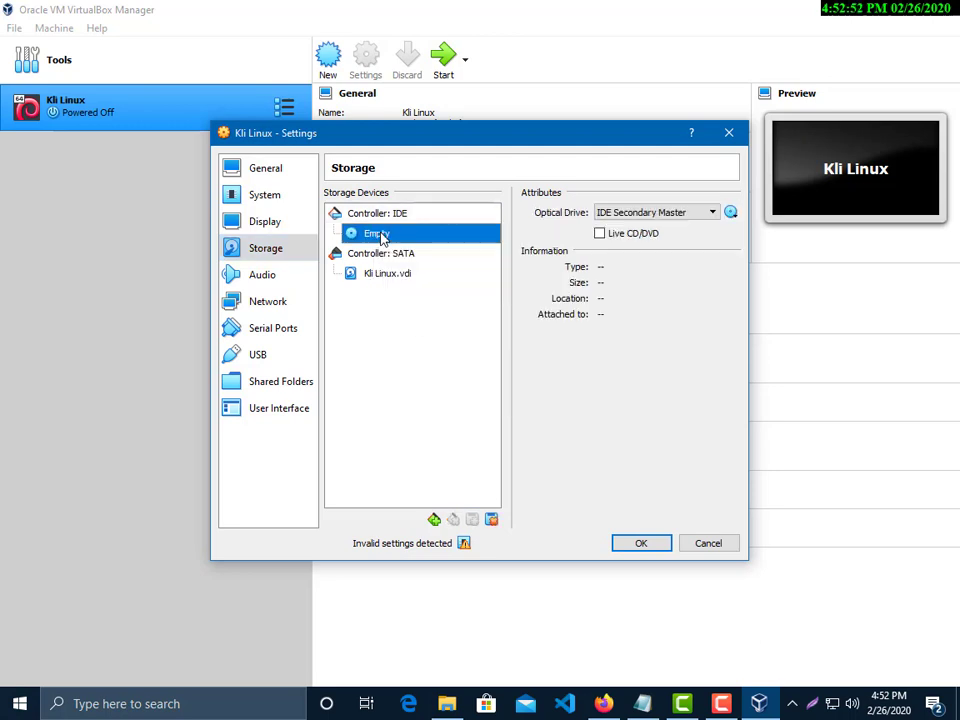
click(600, 234)
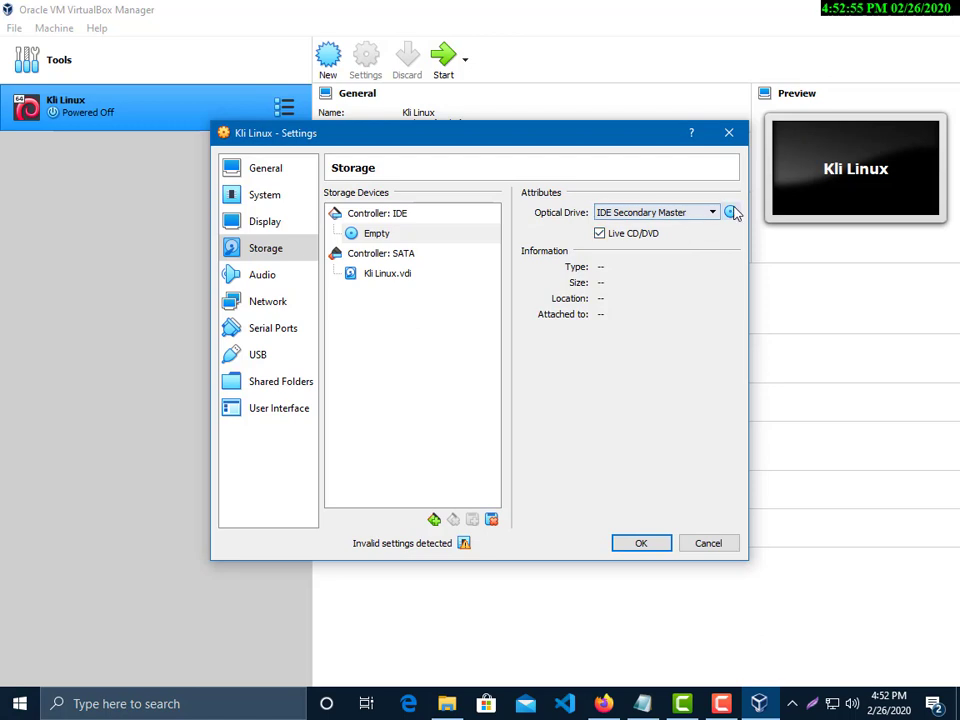
click(731, 213)
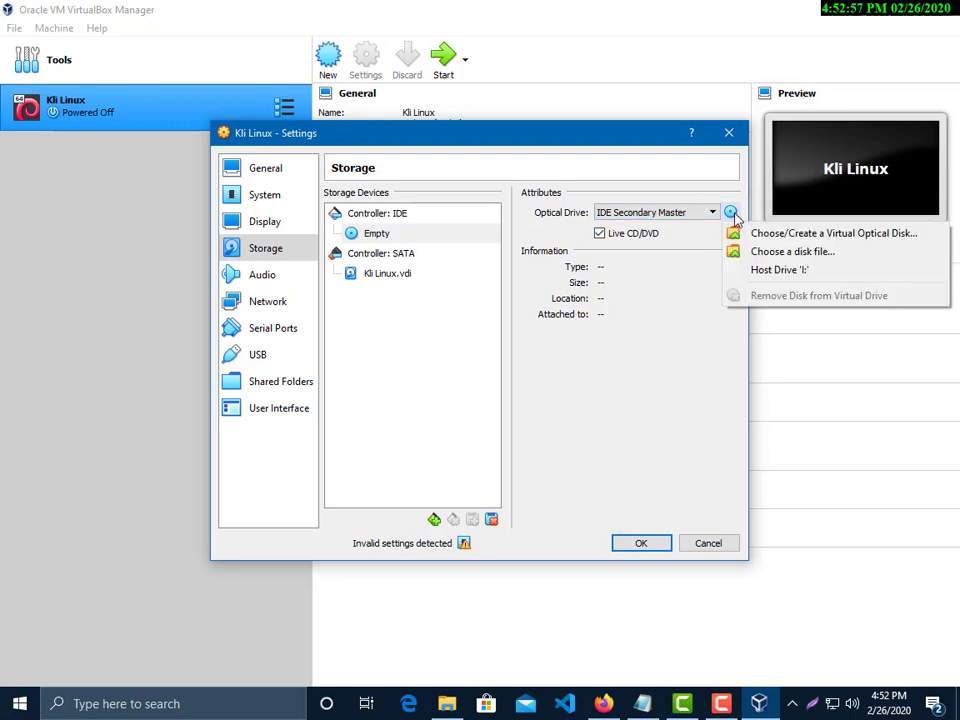
click(790, 252)
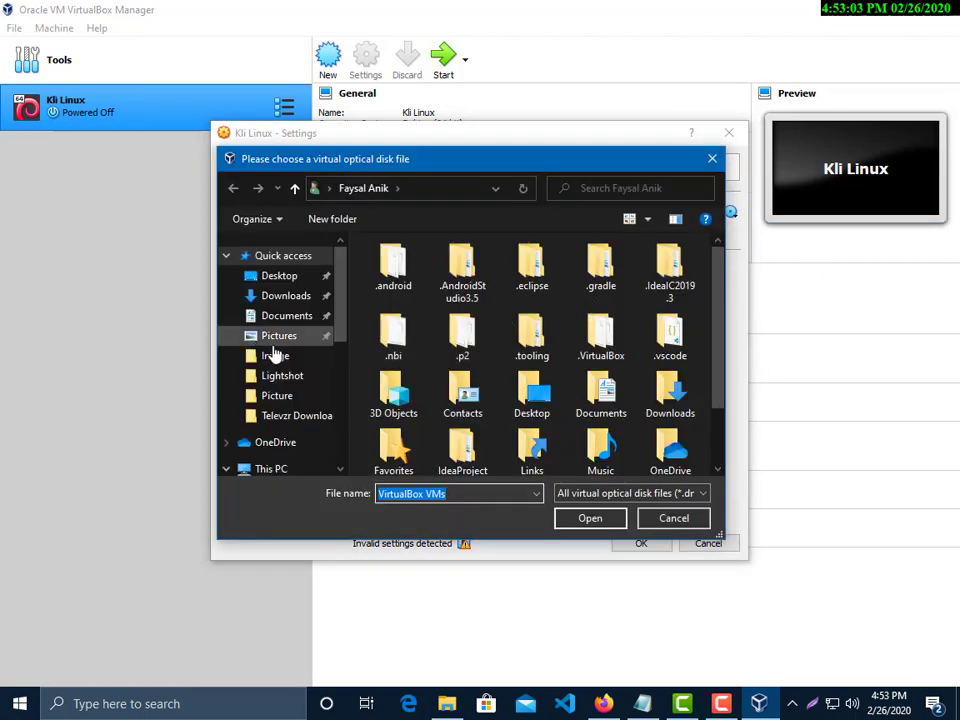
scroll(250, 356, down, 1)
scroll(290, 358, down, 4)
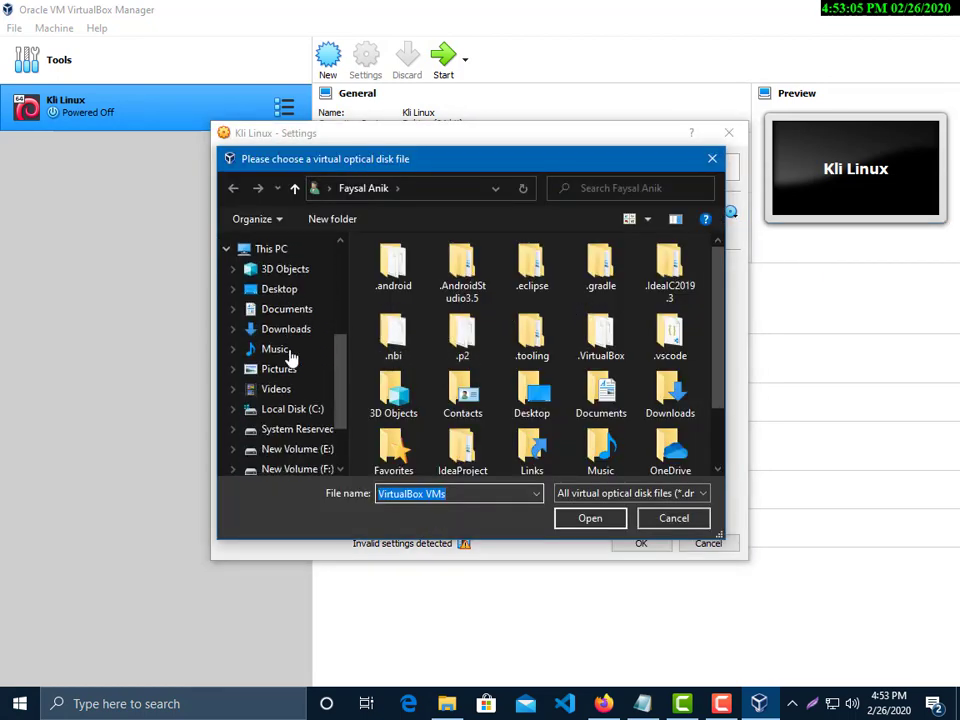
click(305, 460)
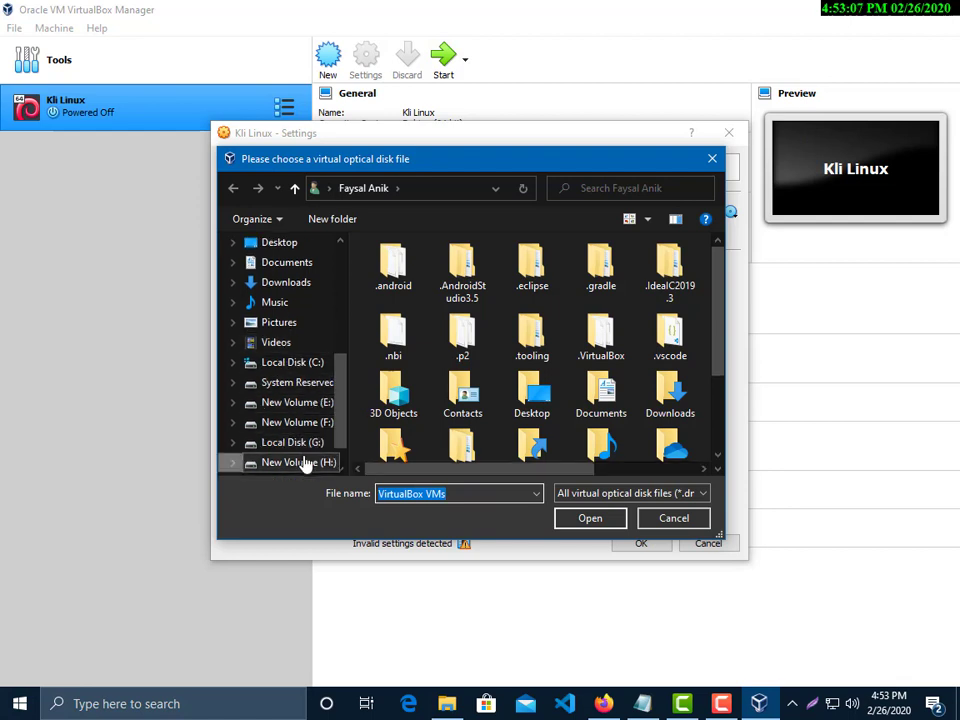
double_click(430, 302)
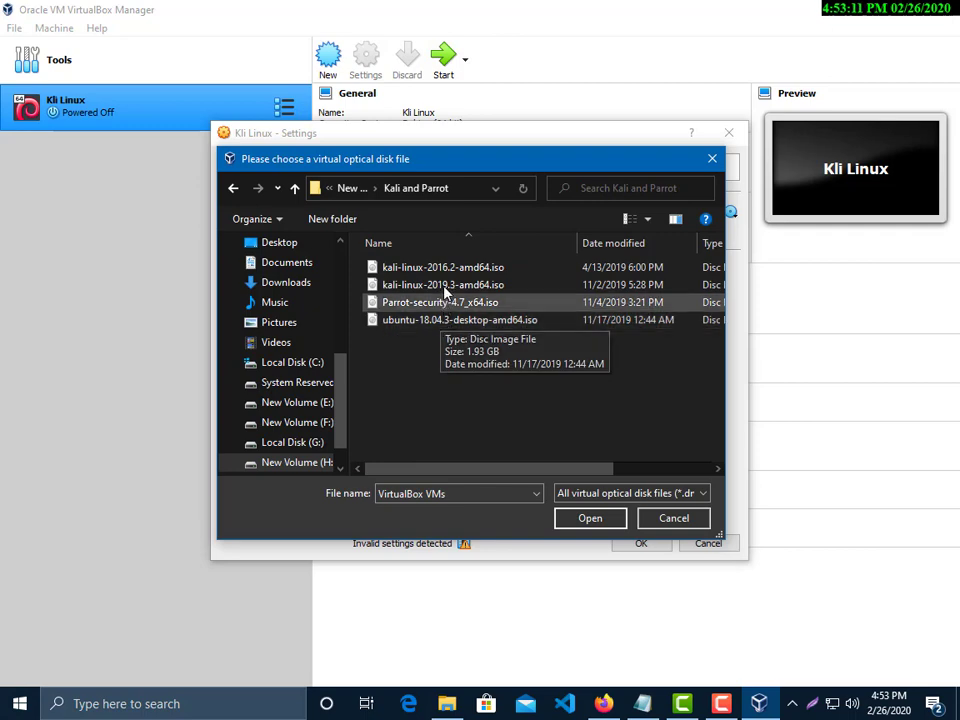
click(446, 289)
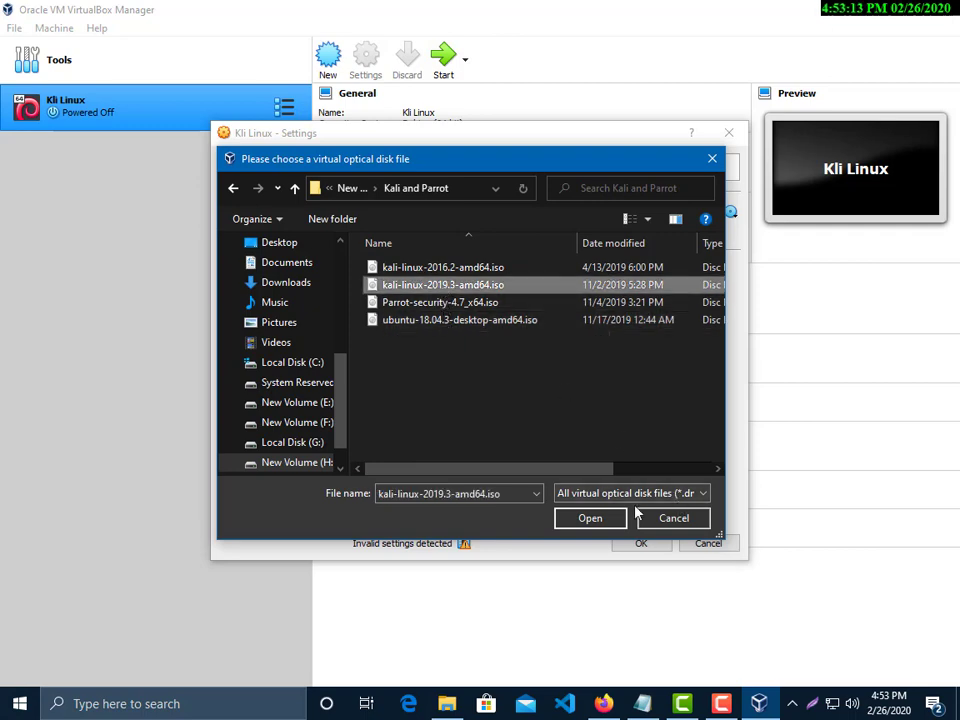
click(605, 528)
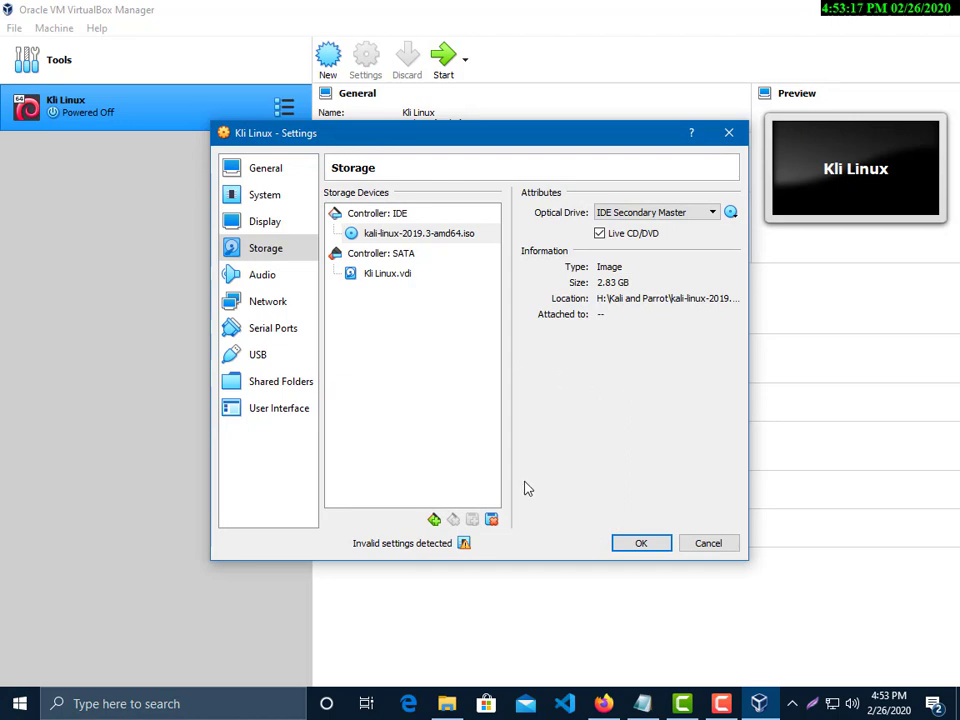
Attach network Adapter 1 to Bridged Adapter using the Realtek RTL8139/810x Family Fast Ethernet NIC and save the machine settings.
click(243, 279)
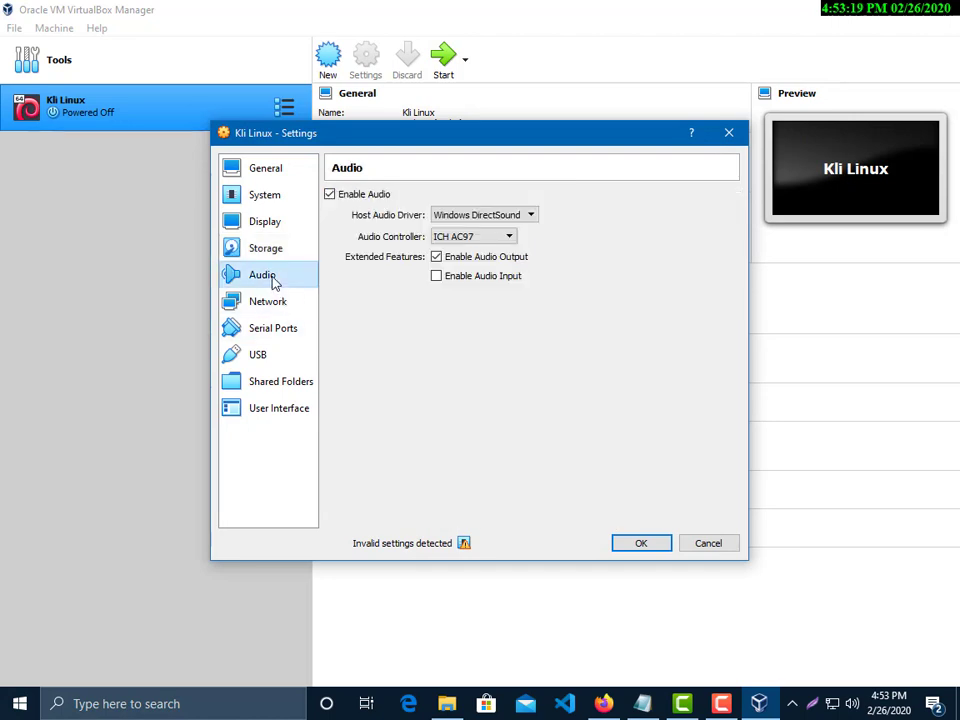
click(245, 304)
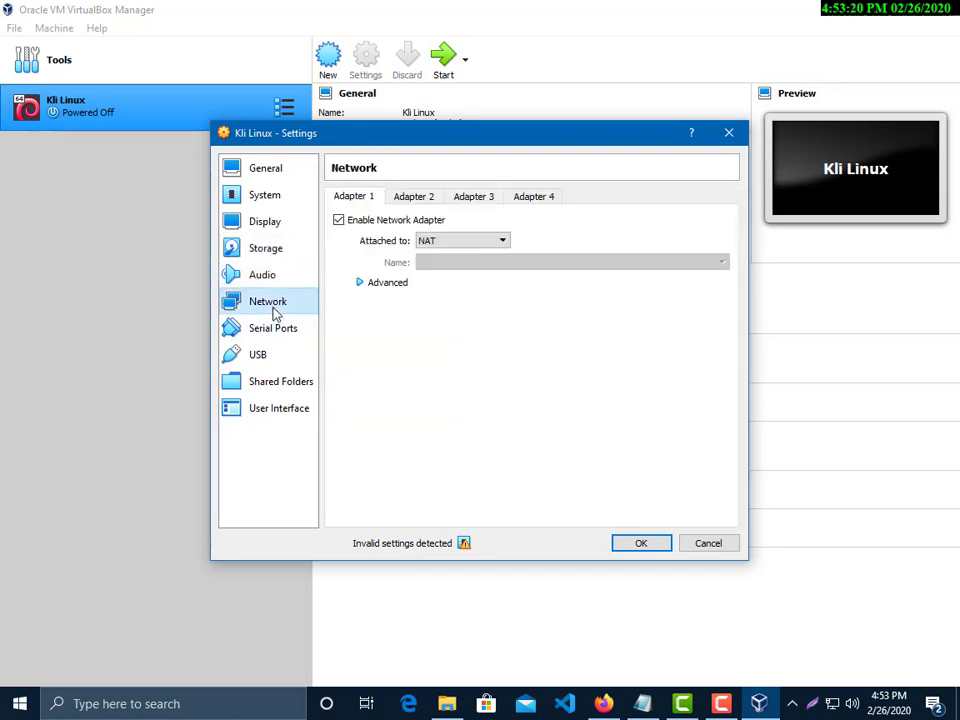
click(455, 250)
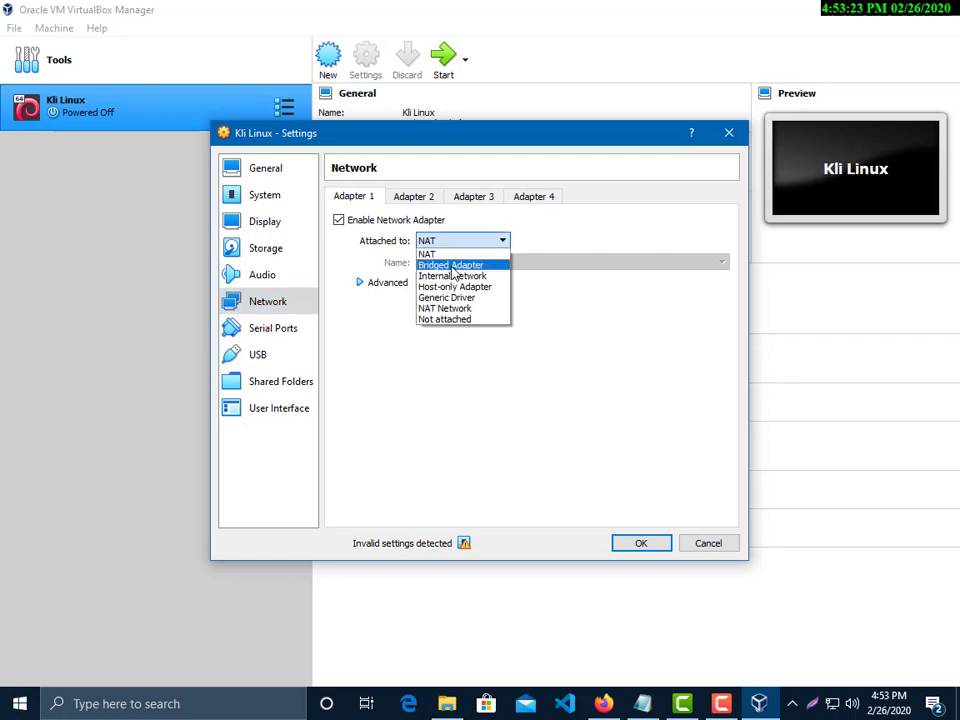
click(452, 265)
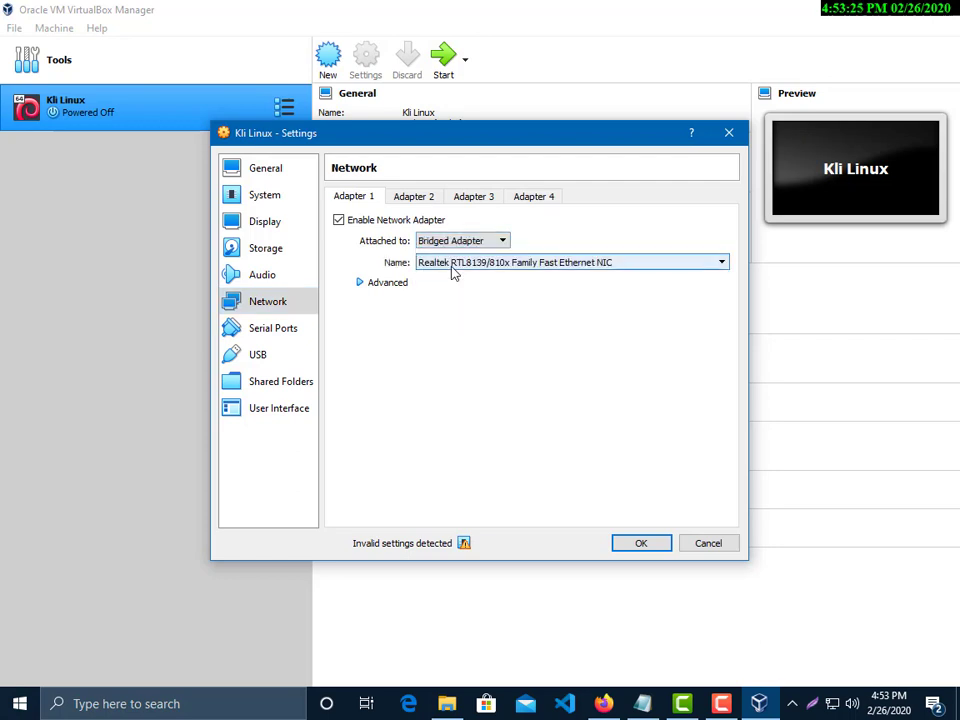
click(577, 262)
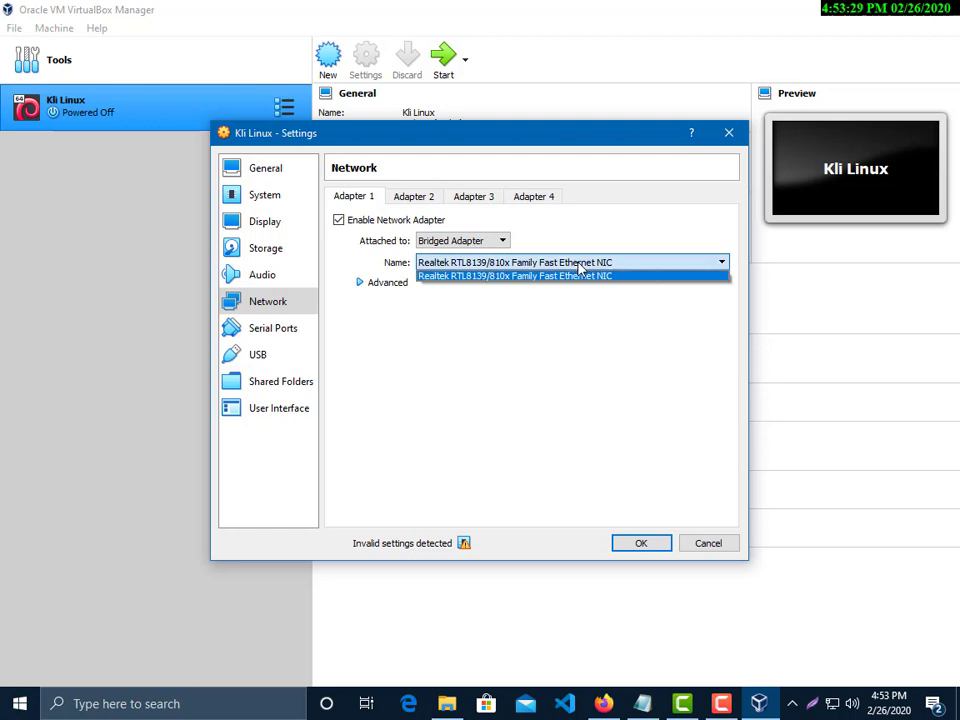
click(578, 270)
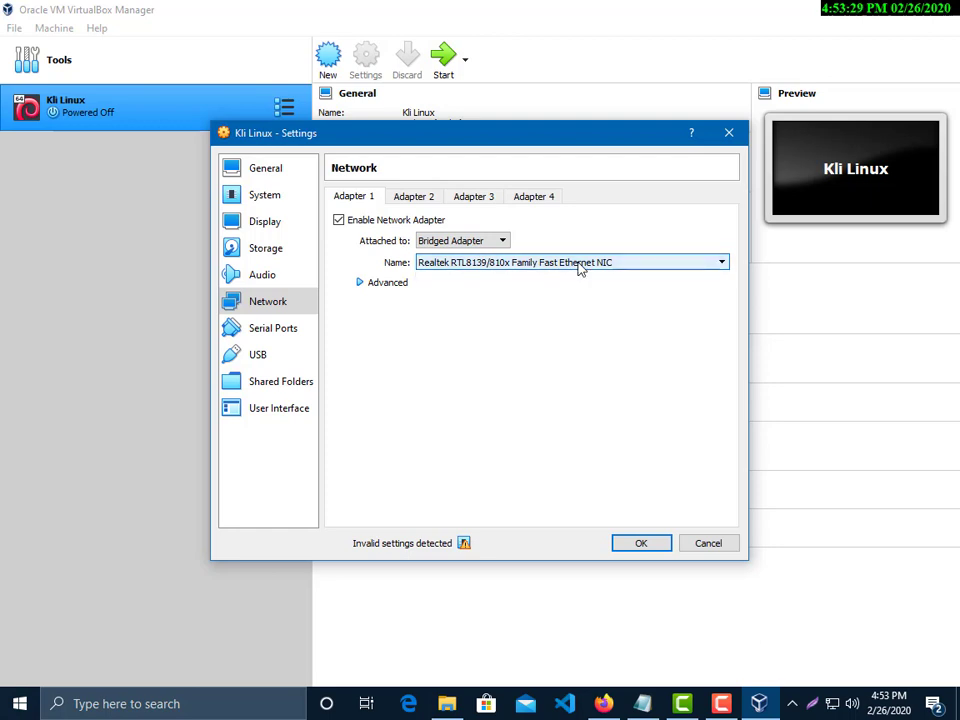
click(641, 543)
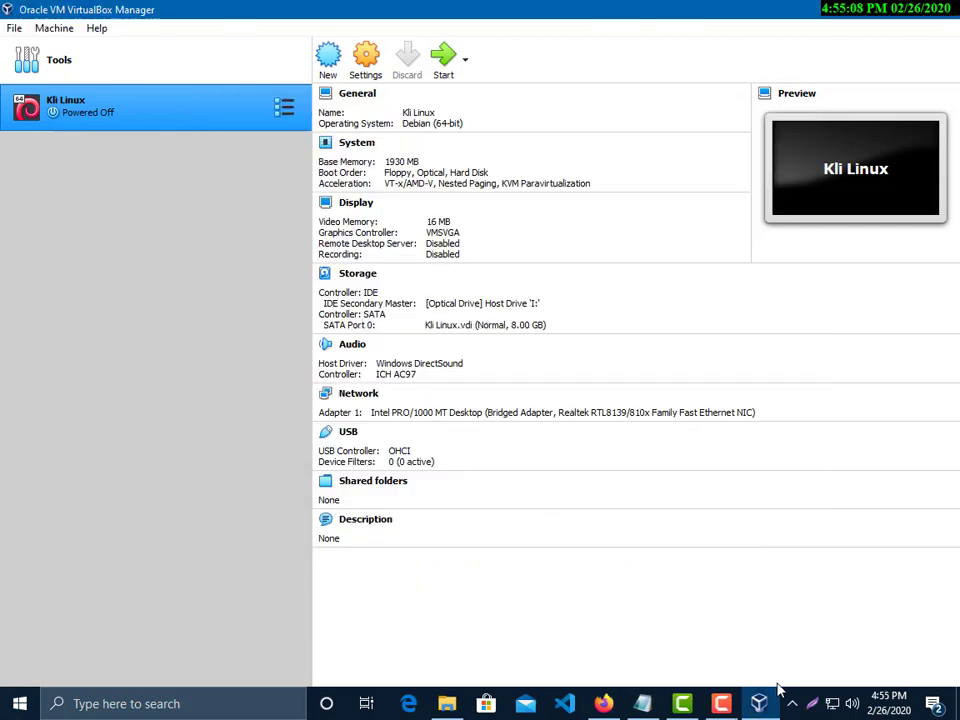
click(719, 704)
key(F9)
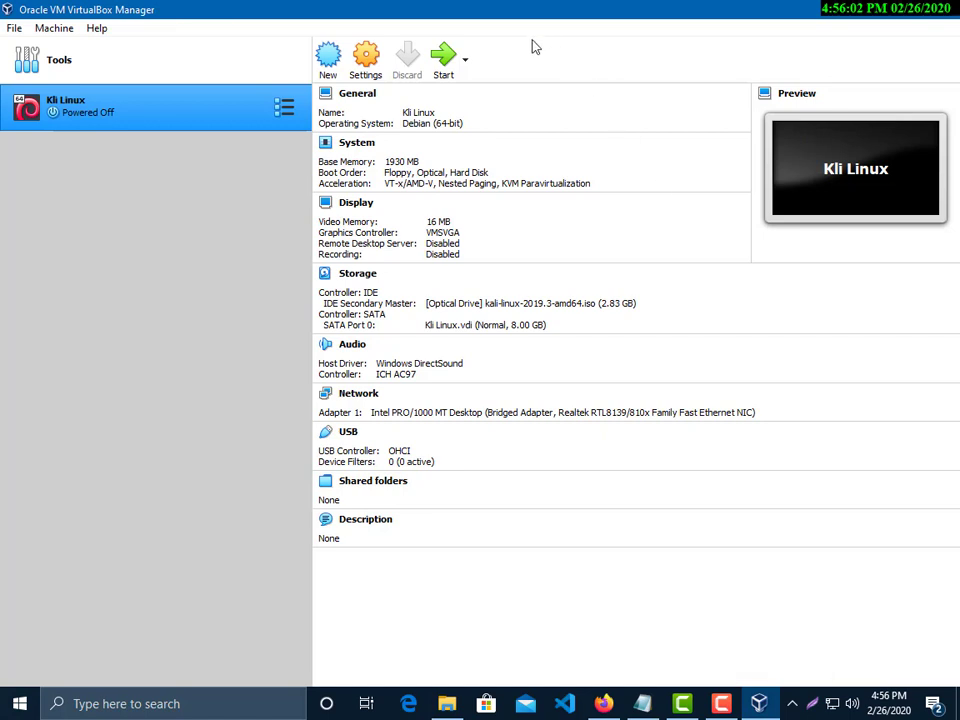
Start the Kli Linux virtual machine, dismiss the keyboard capture notice and maximize the machine's window.
click(452, 58)
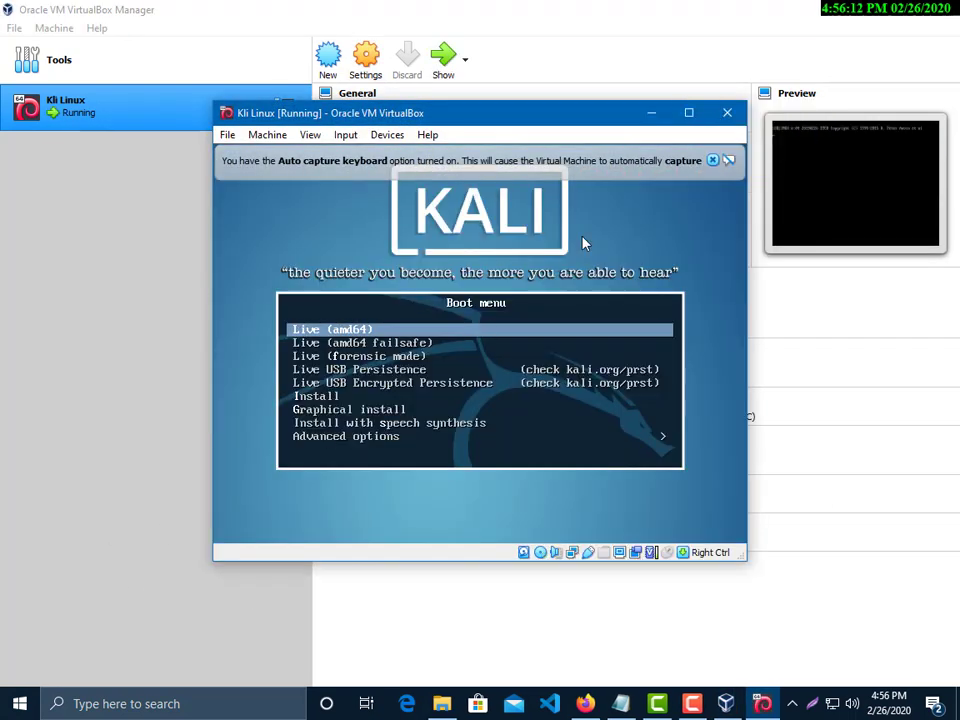
click(724, 160)
click(689, 112)
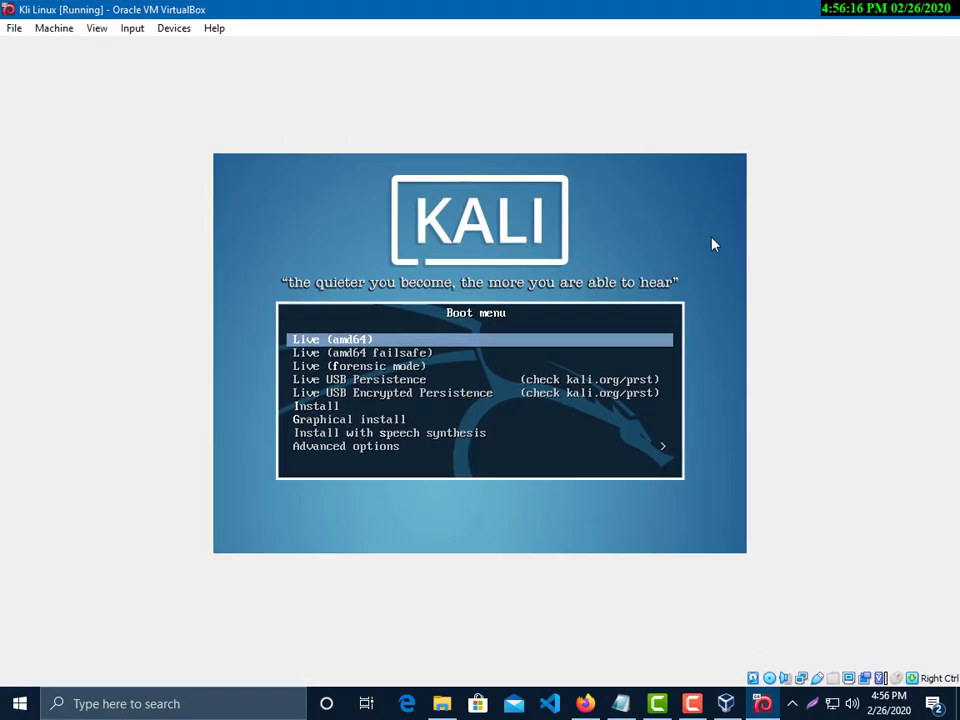
Boot Kali with the Live (amd64) entry of the boot menu and dismiss the mouse pointer integration notice.
key(Down)
key(Up)
key(Return)
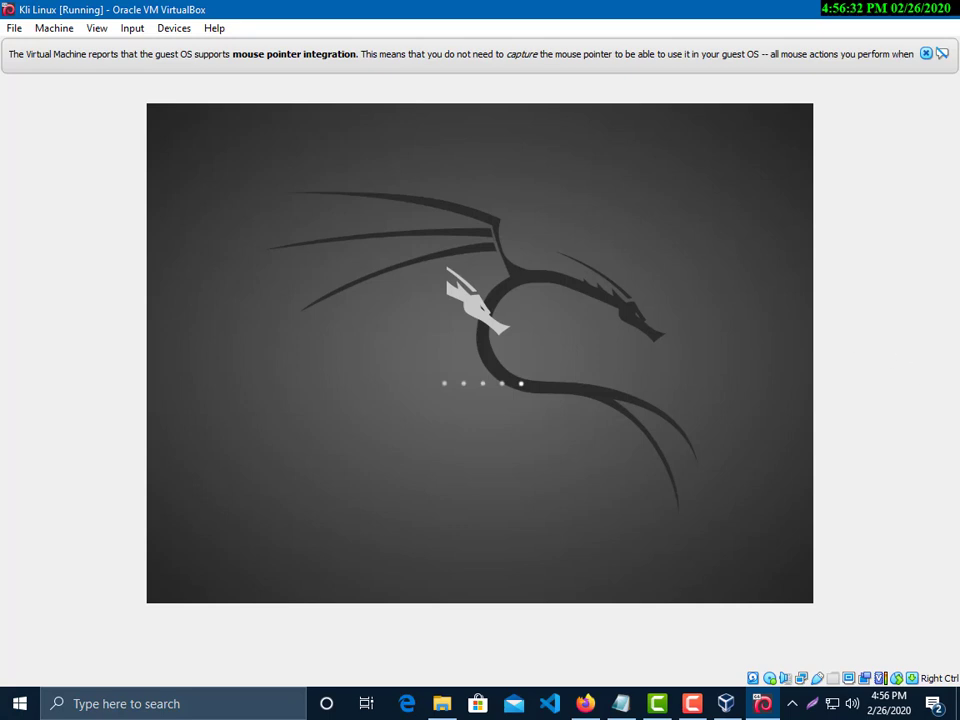
click(926, 54)
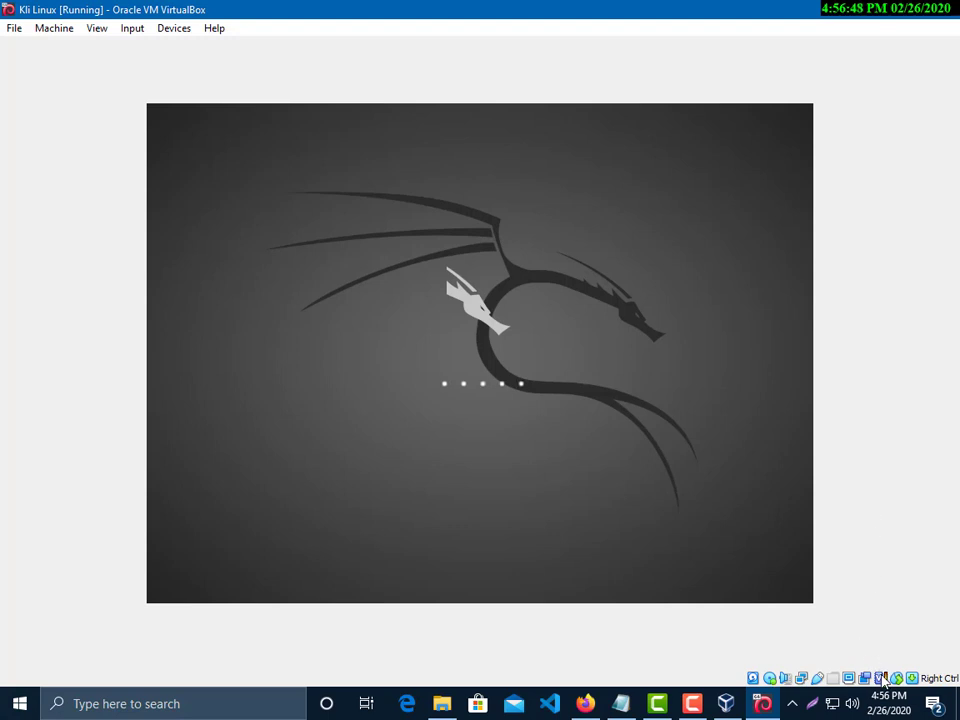
mouse_move(884, 681)
click(692, 703)
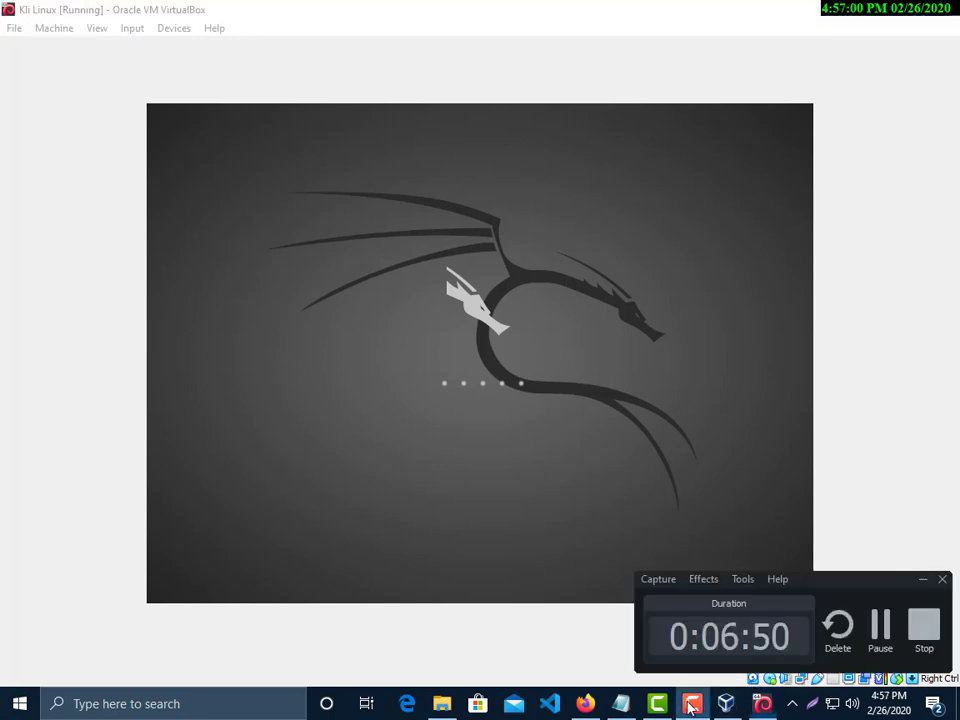
click(880, 625)
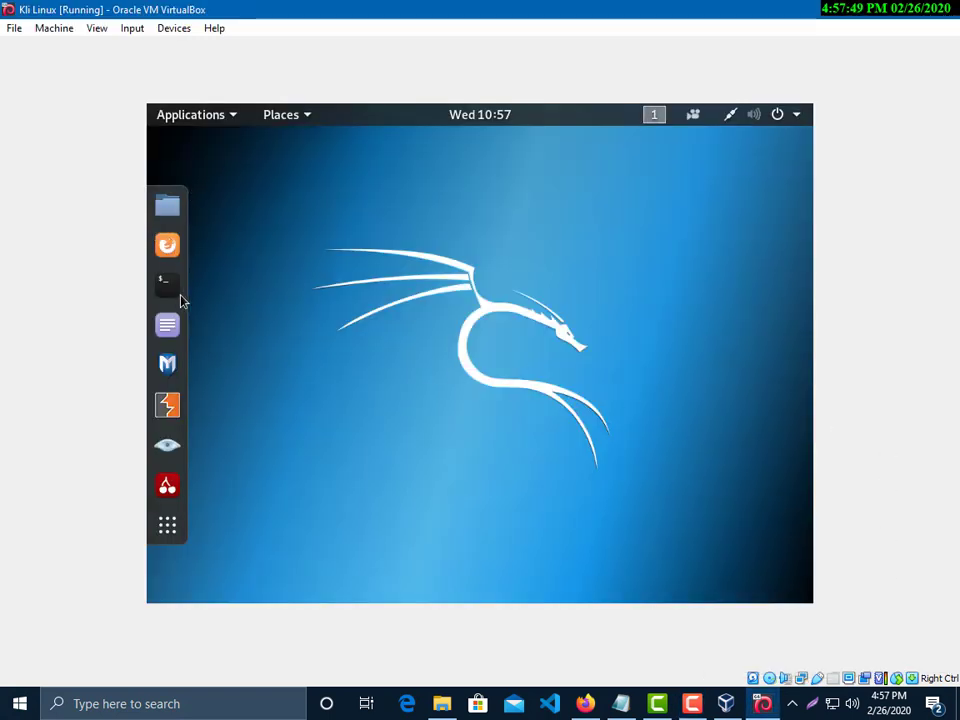
Switch to the Notepad notes, end the last note with a period and add the line "- as you can see it's done.".
click(621, 703)
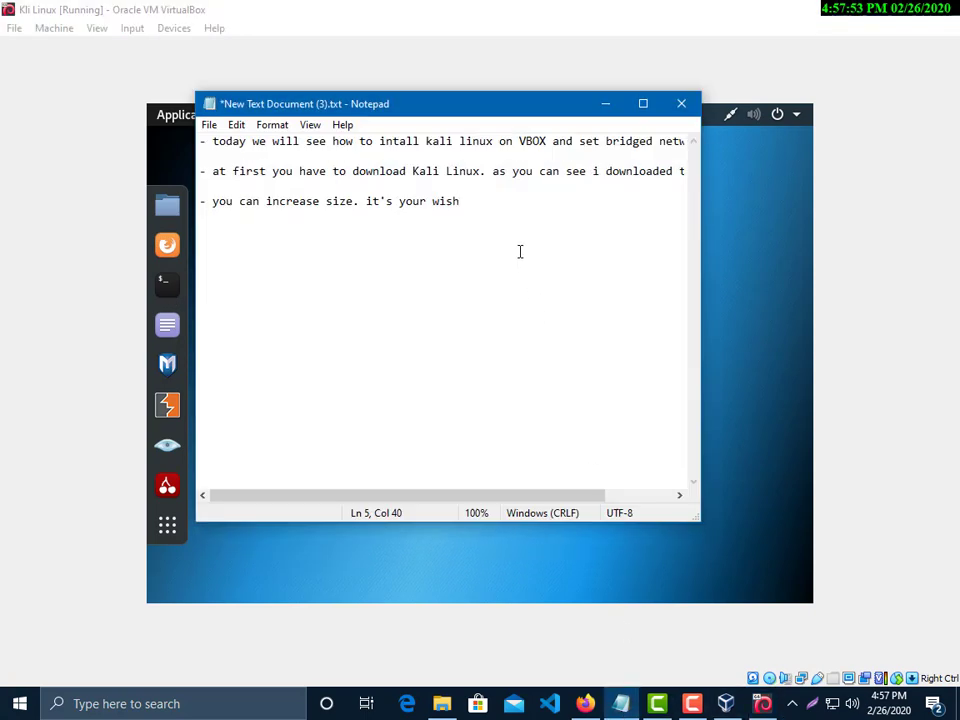
text(.)
key(Return)
key(Return)
text(- as you can se)
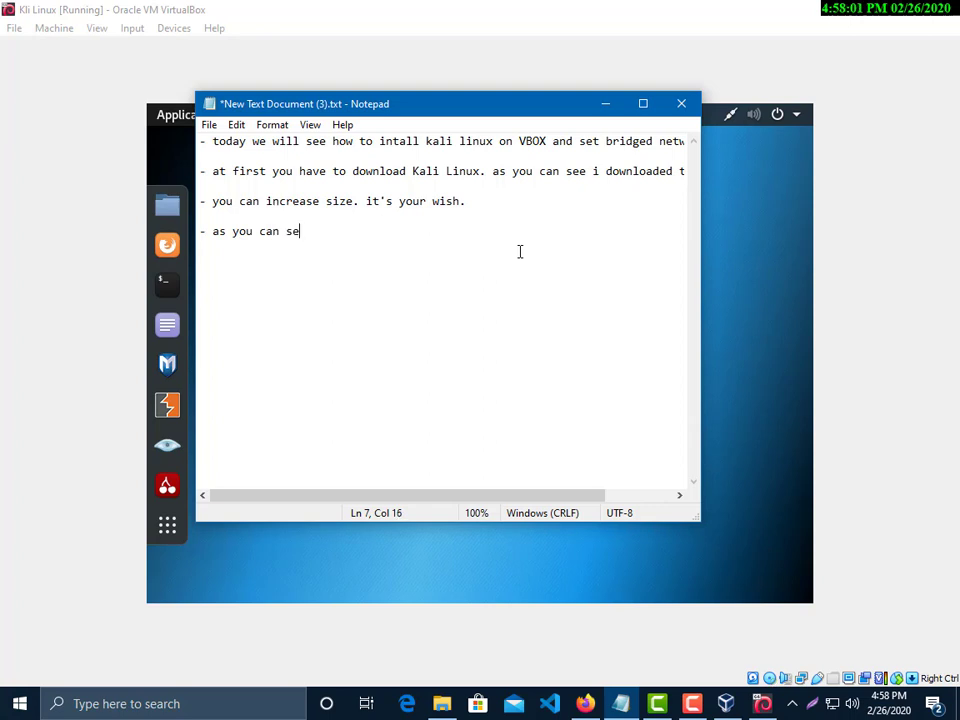
text(e it's done.)
key(Return)
key(Return)
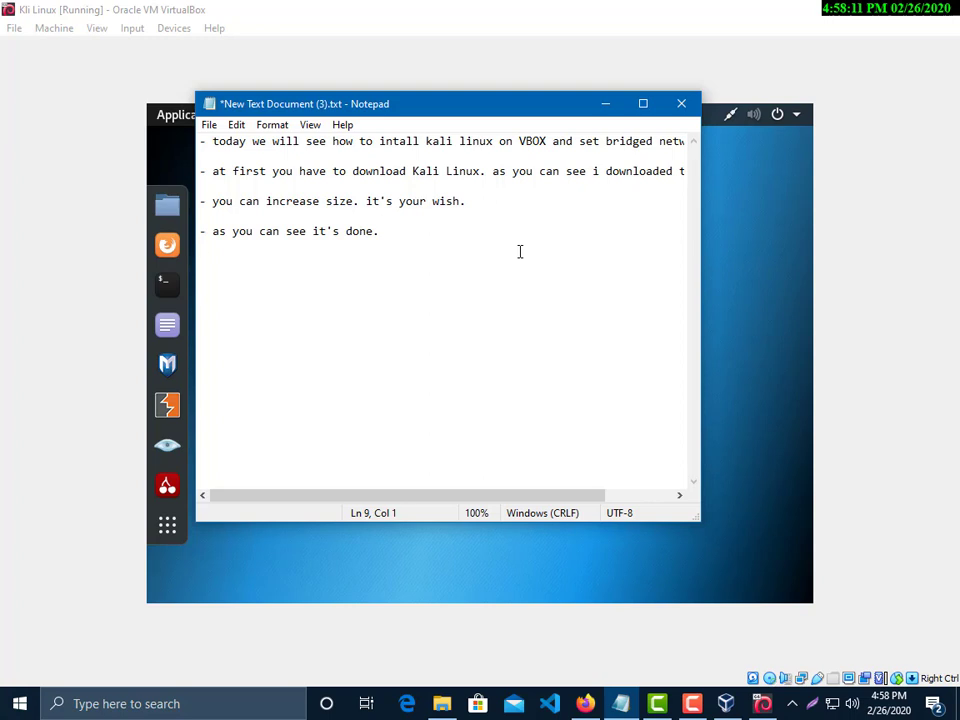
Write the note "- and one thing if you will increase memory size more than it's recommended size, it wi" on the new line.
text(- and on)
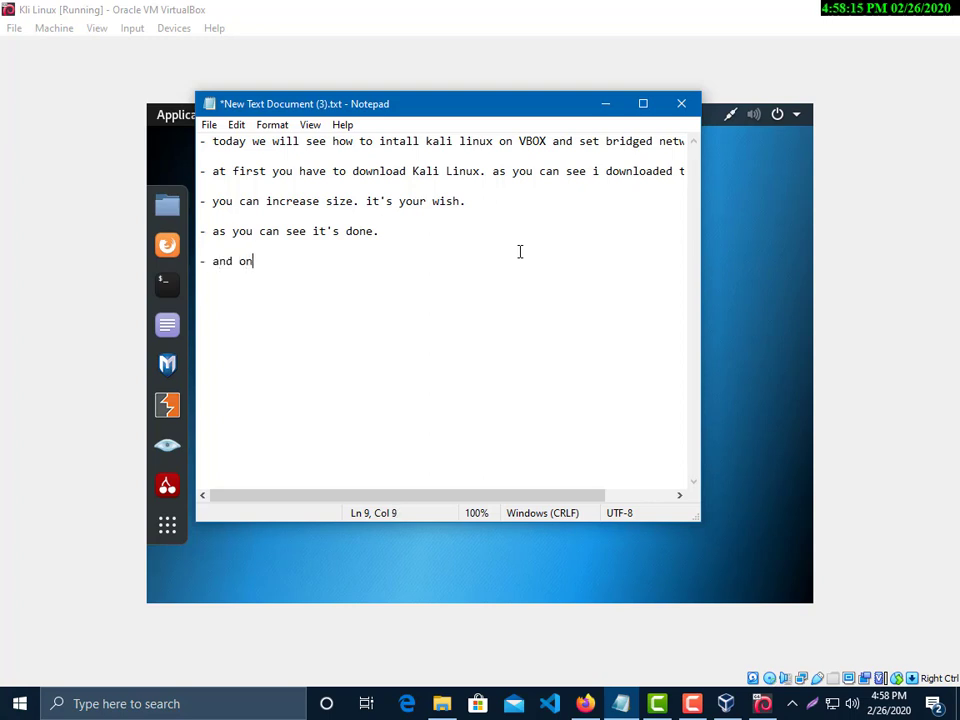
text(e thing if you )
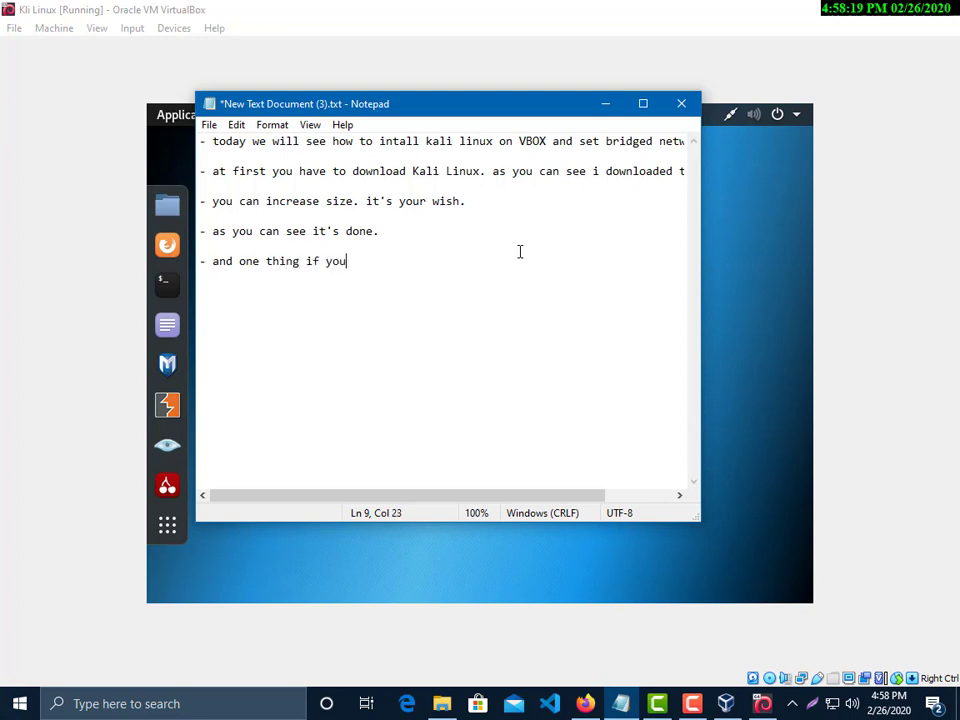
text(will increase)
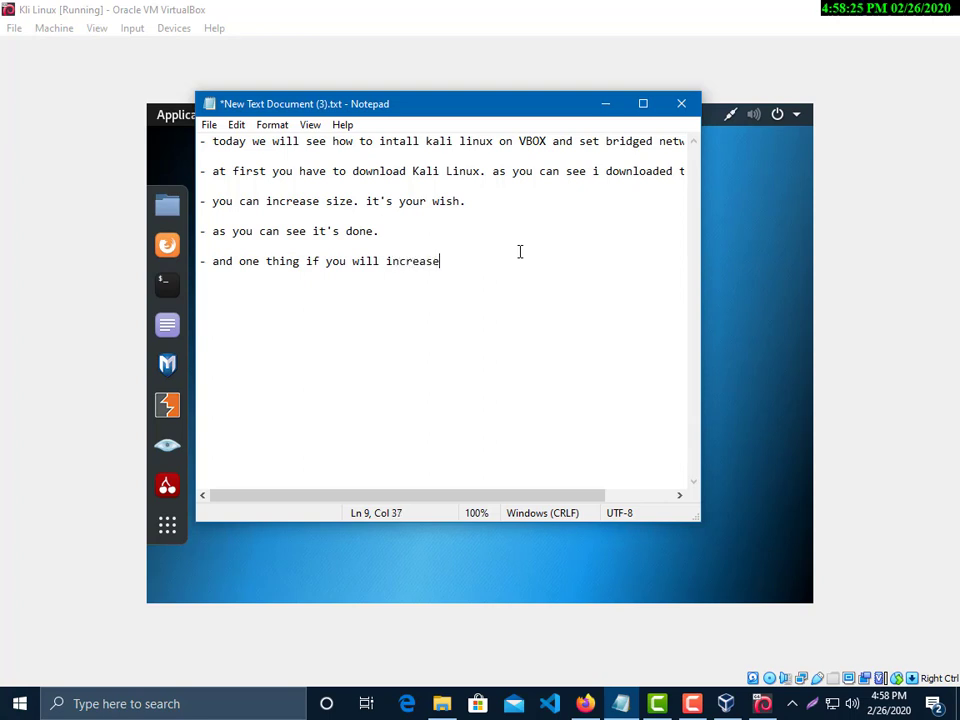
text( memory size)
text(more)
text(than it)
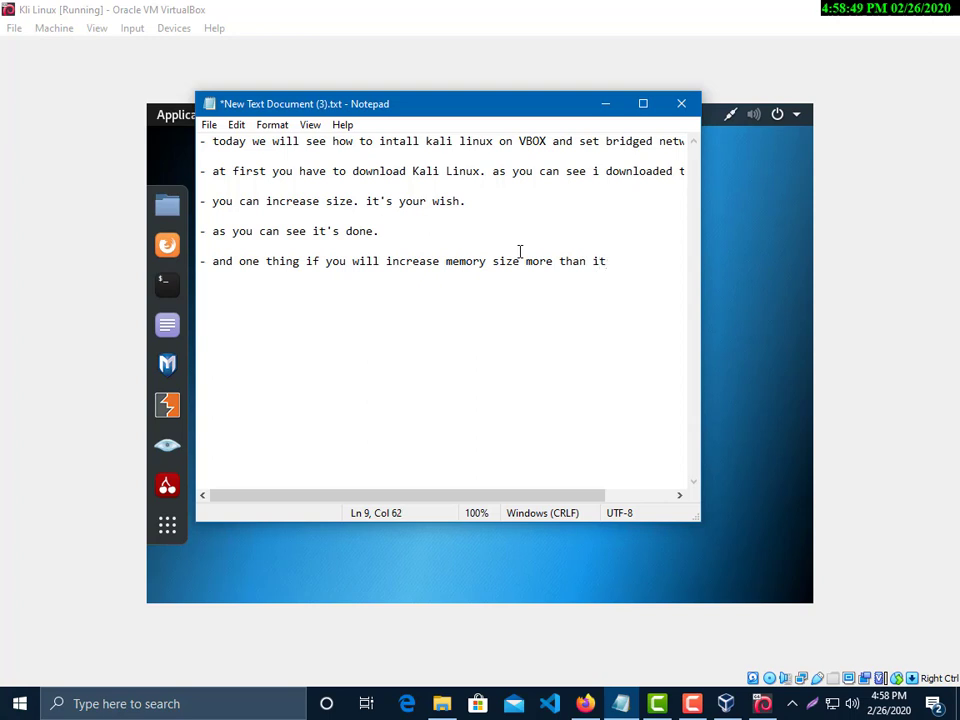
text('s recommended )
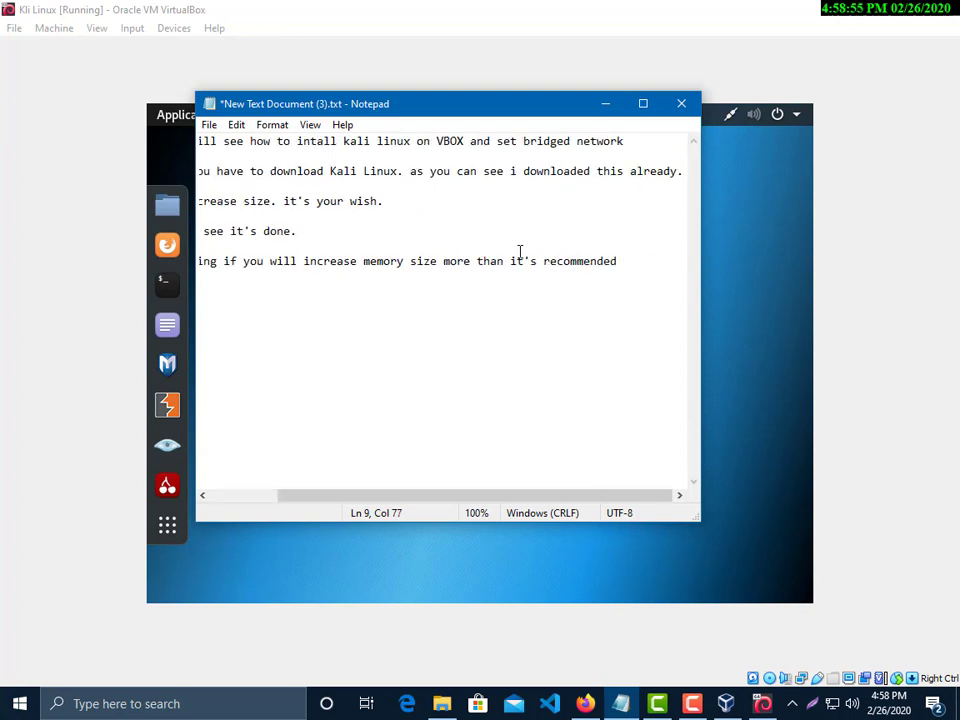
text(size )
text(, )
text( it)
text( wil)
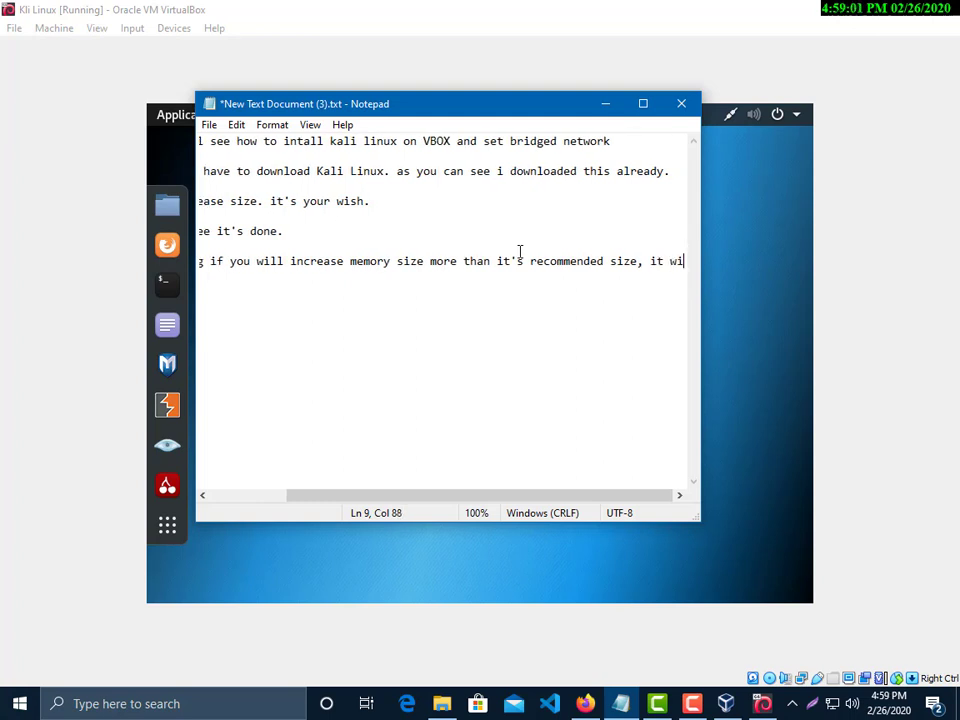